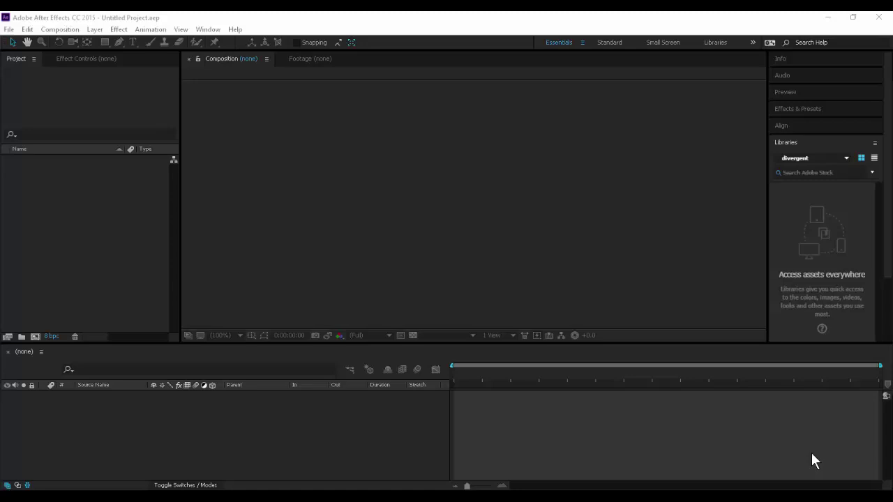
Step: Switch from After Effects to Audition, where FinalRecording_Clean_01.wav is open
key(alt+Tab)
click(576, 133)
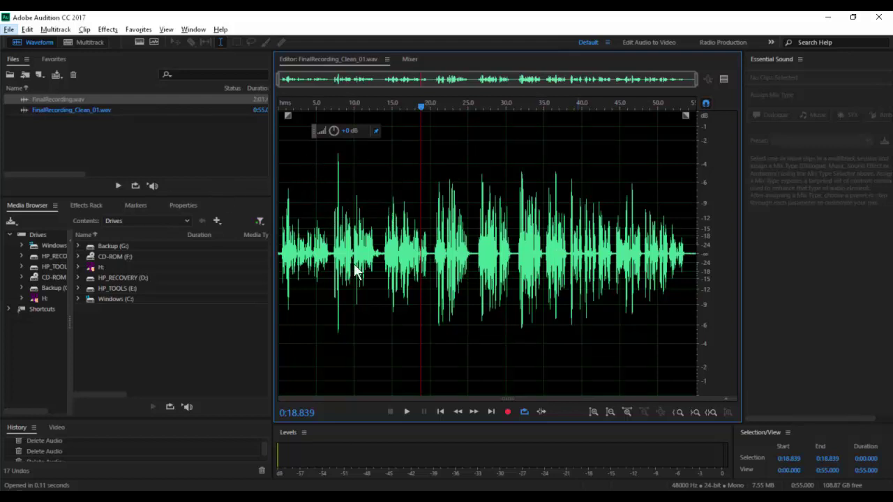
Step: Switch to the Chrome Course Modules page listing the Design Rule files
key(alt+Tab)
key(alt+Tab)
key(alt+Tab)
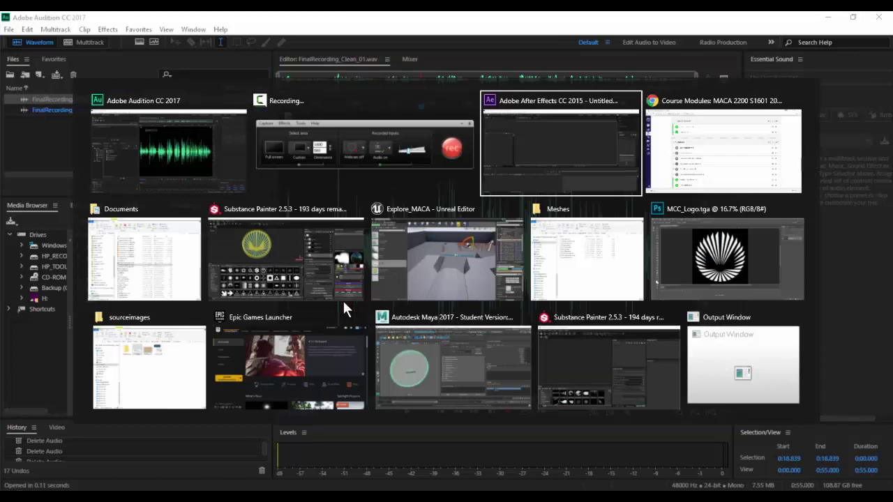
Step: Bring the File Explorer window on This PC to the front, over Audition
scroll(309, 357, down, 1)
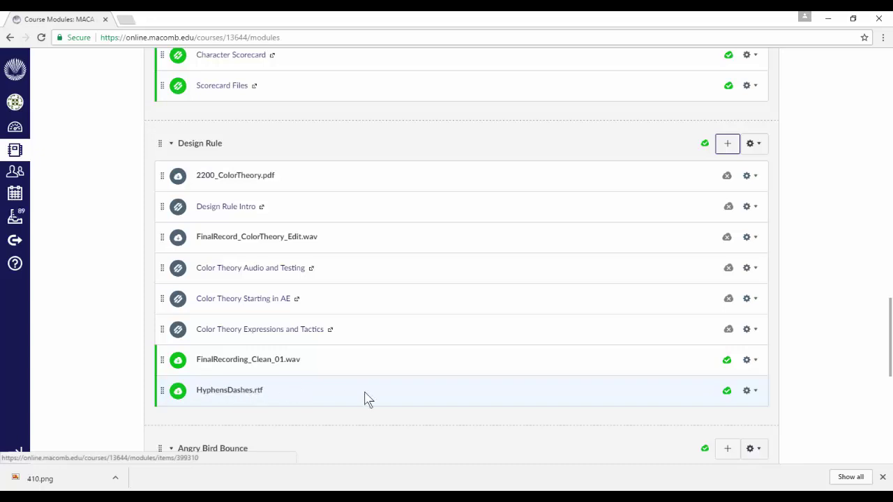
key(alt+Tab)
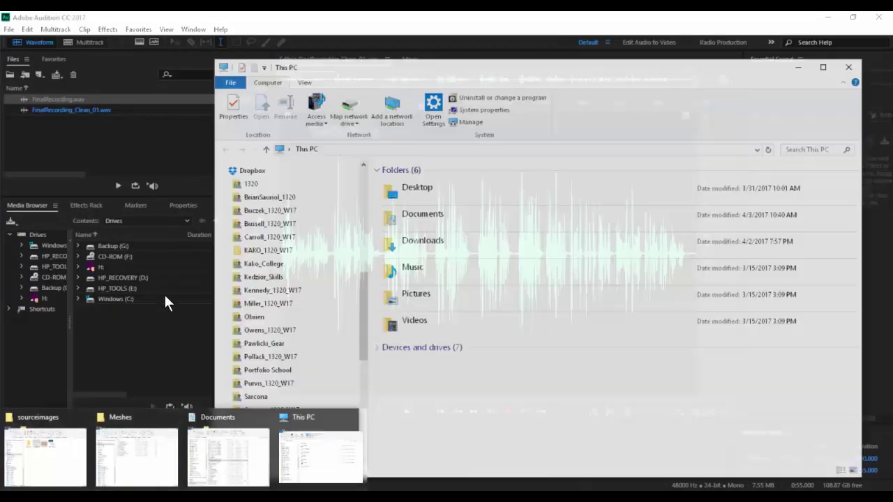
click(321, 460)
key(alt+Tab)
key(alt+Tab)
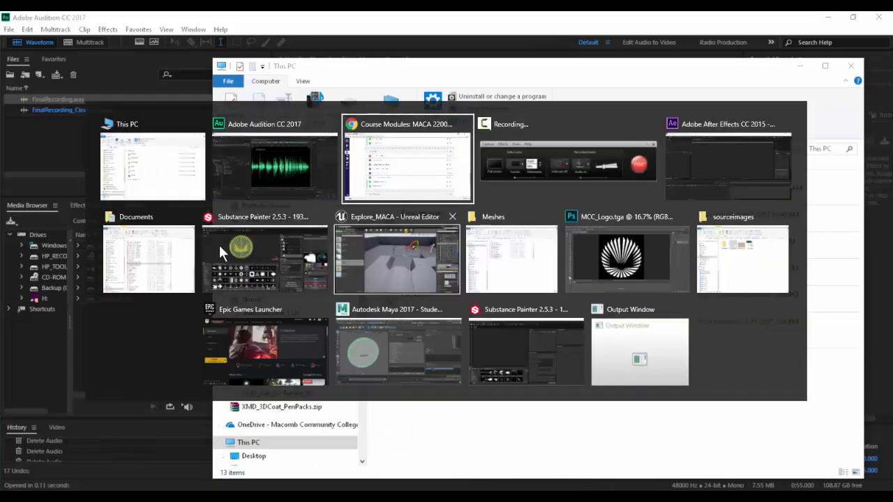
Step: Browse Desktop > PDrive > 2200 > HyphensDashes > text and select HyphensDashes.rtf
click(345, 174)
key(alt+Tab)
scroll(281, 200, up, 10)
click(279, 188)
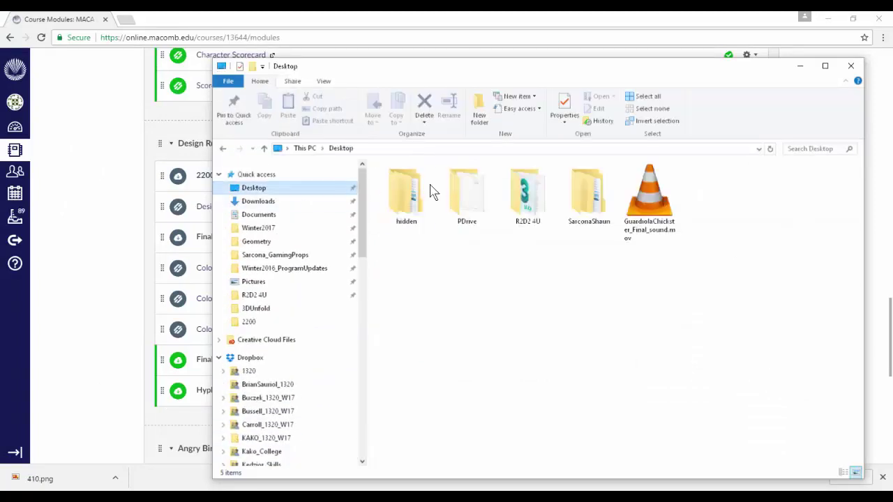
double_click(469, 192)
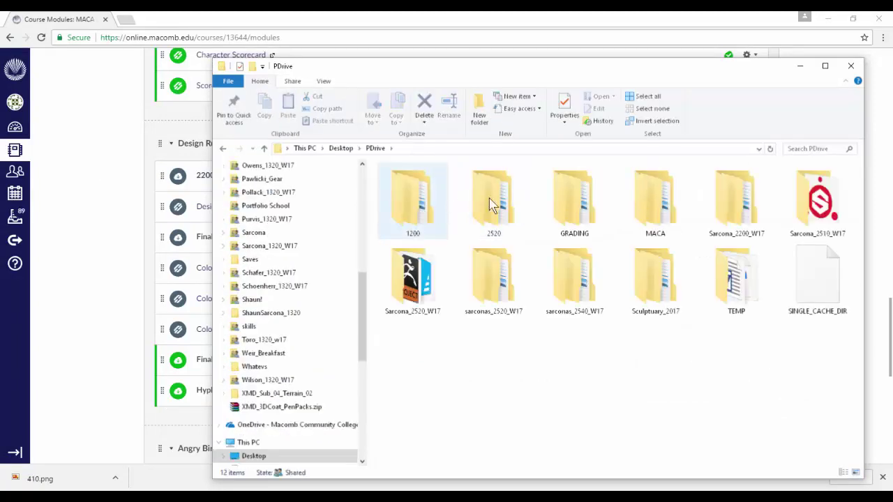
double_click(736, 200)
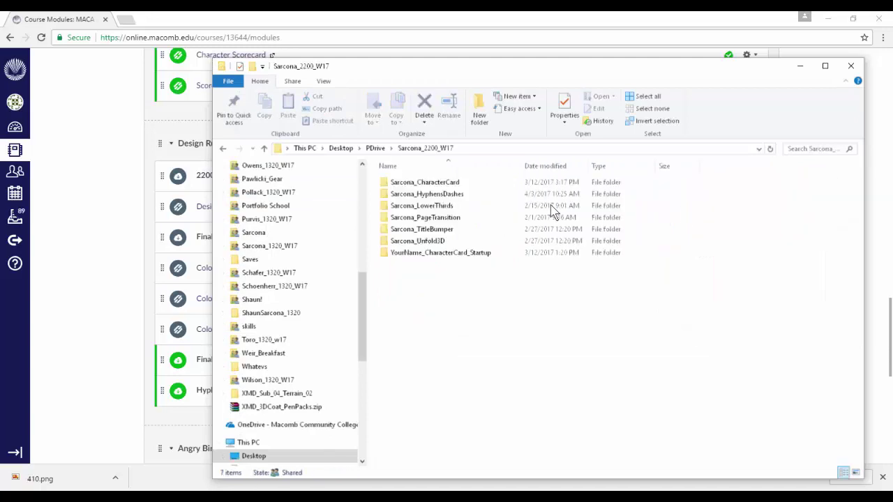
double_click(488, 195)
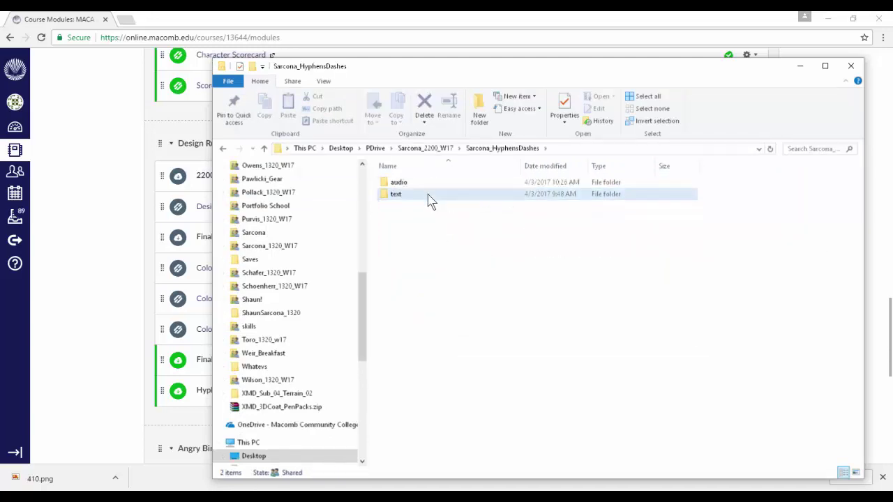
double_click(426, 195)
click(412, 186)
drag(413, 192, 380, 260)
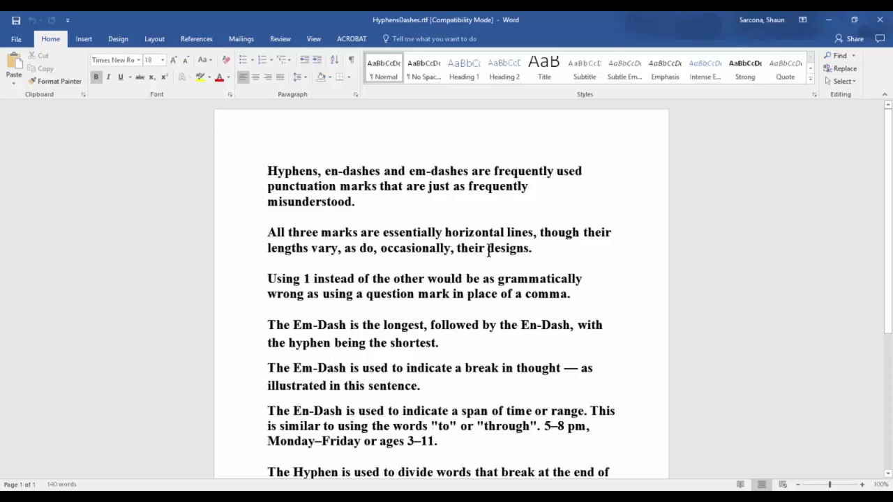
Step: Read through HyphensDashes.rtf and add a period after "ages 3–11"
scroll(321, 233, down, 1)
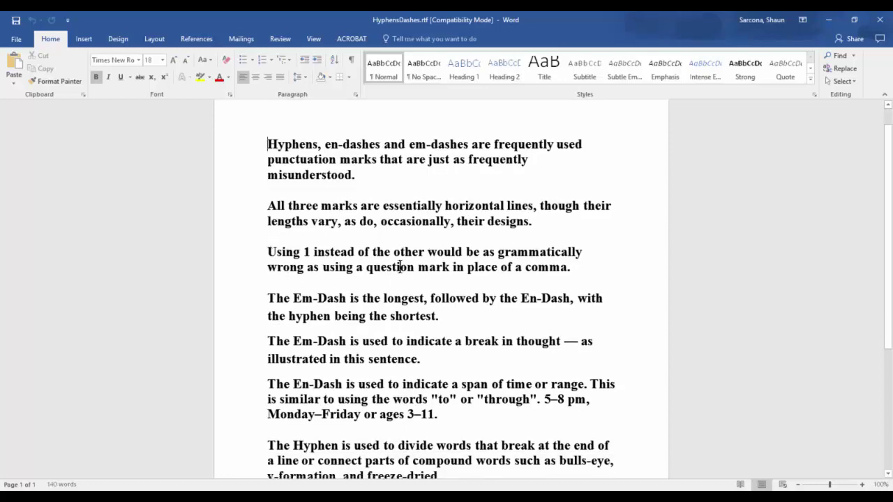
scroll(340, 274, down, 3)
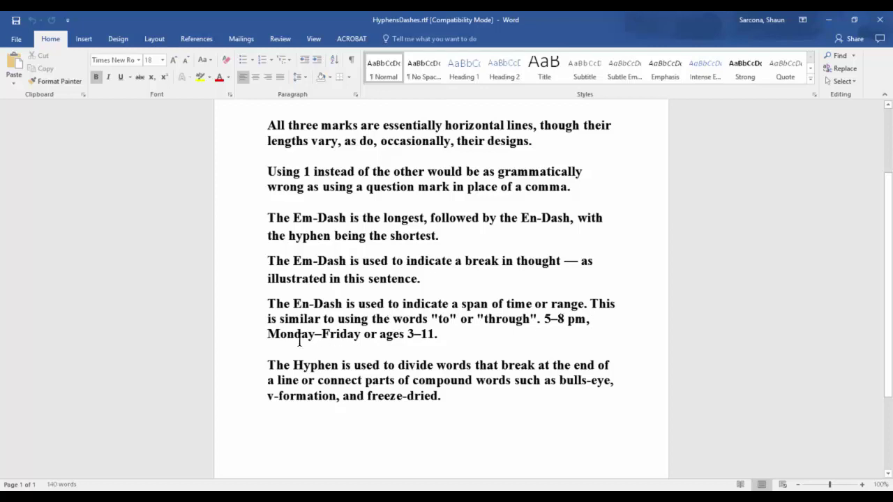
click(436, 336)
text(.)
drag(268, 357, 586, 389)
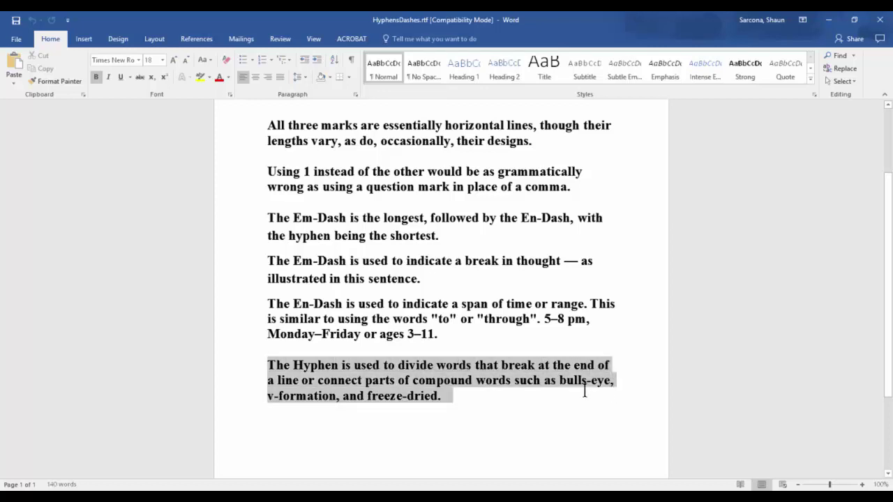
click(470, 388)
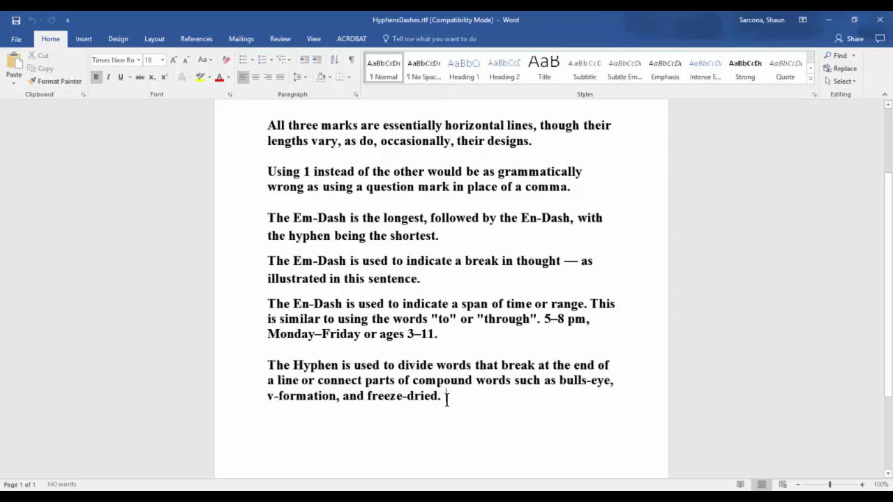
drag(447, 401, 285, 198)
click(276, 190)
scroll(276, 188, up, 3)
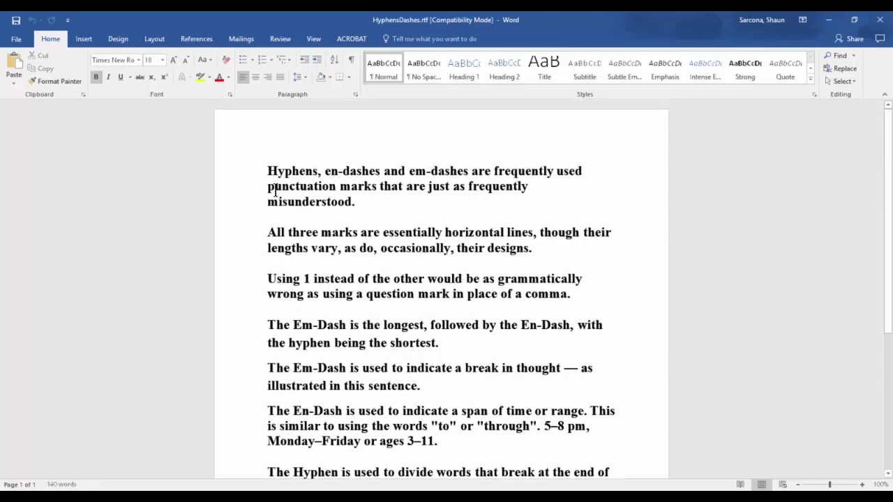
scroll(267, 164, down, 2)
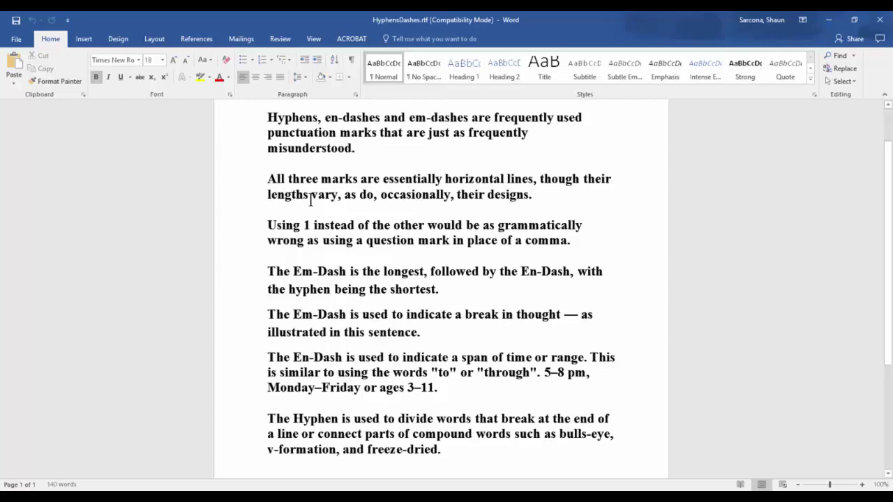
scroll(307, 183, up, 2)
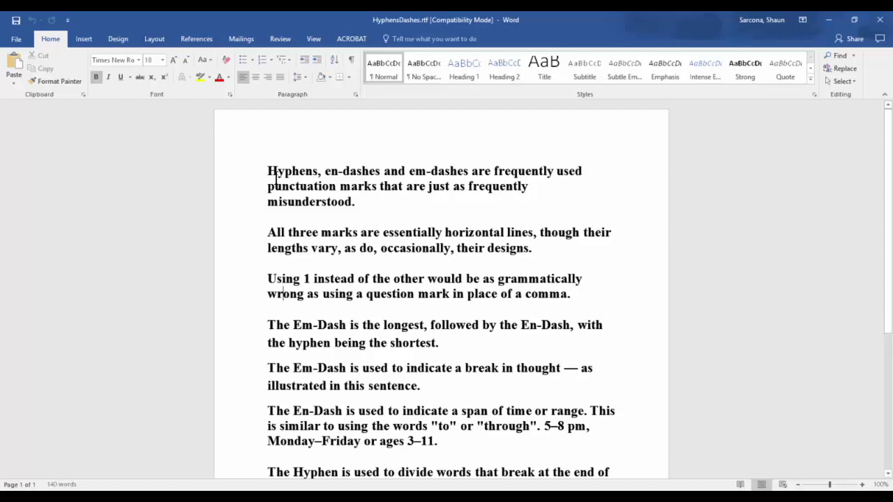
scroll(274, 175, down, 2)
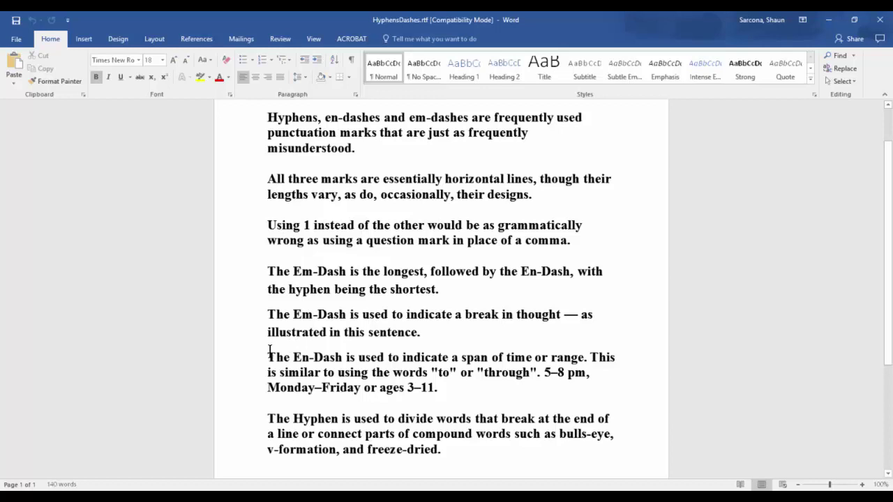
drag(269, 354, 477, 373)
drag(439, 388, 271, 359)
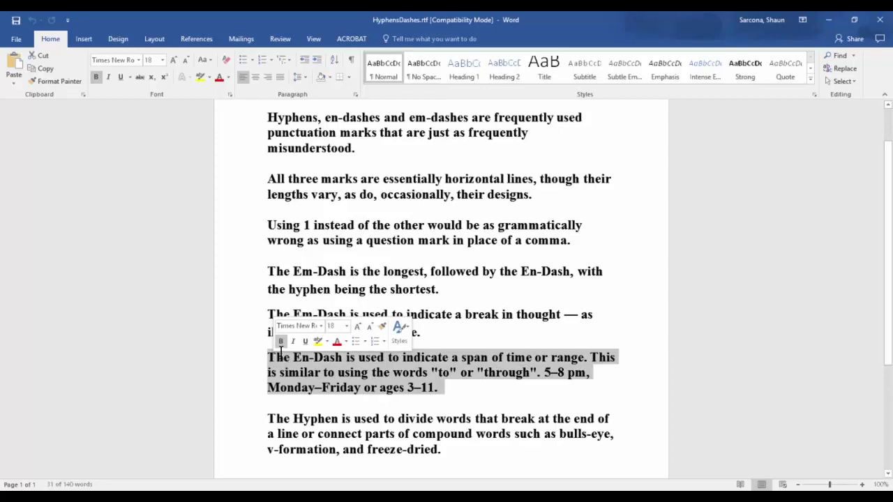
scroll(291, 314, up, 2)
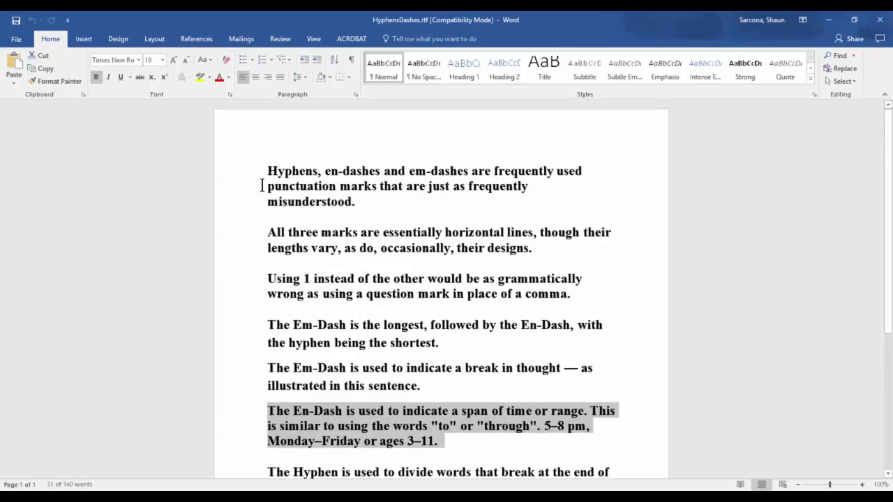
drag(267, 171, 578, 208)
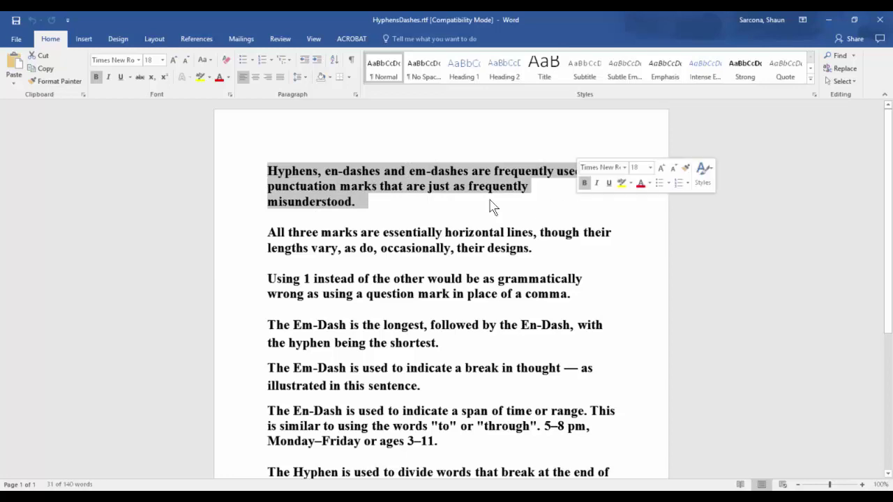
click(372, 201)
triple_click(279, 172)
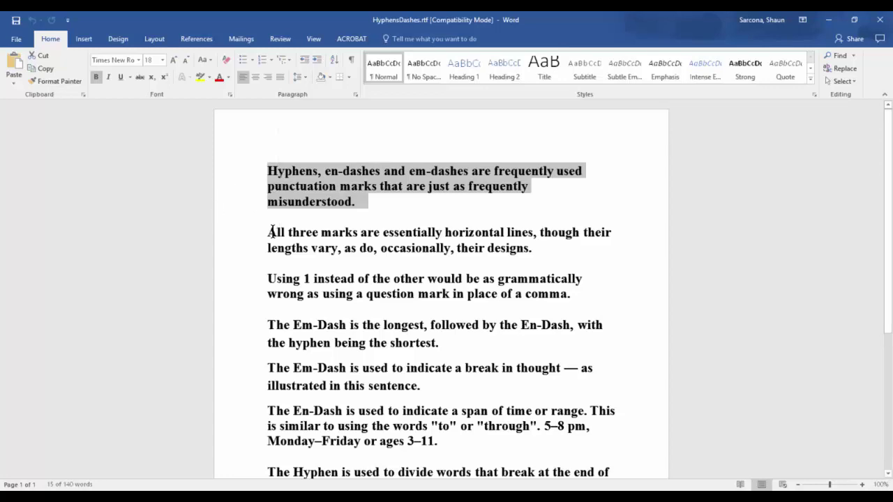
drag(276, 232, 610, 253)
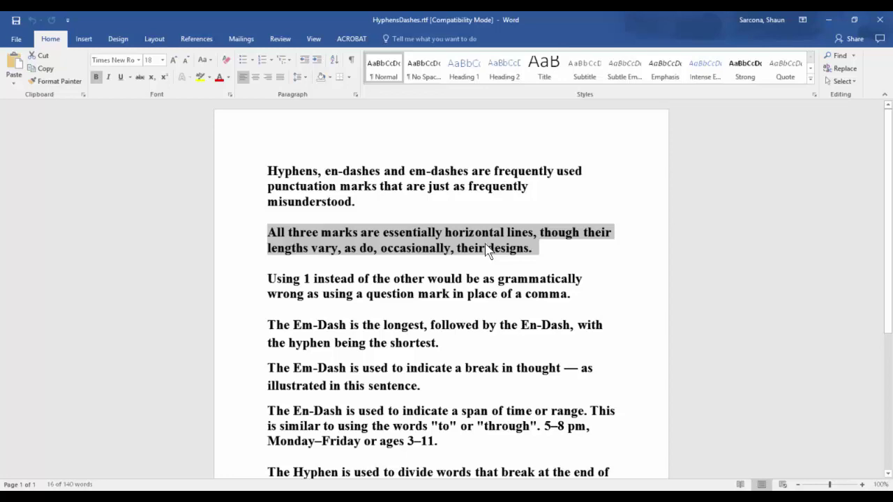
scroll(247, 229, down, 2)
scroll(247, 229, down, 3)
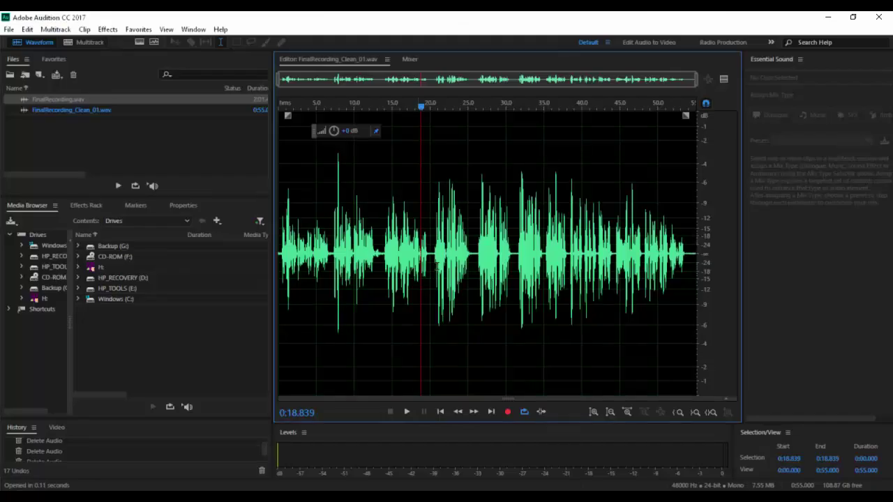
Step: Play the cleaned narration from 0:00 and check the system speaker volume
click(277, 159)
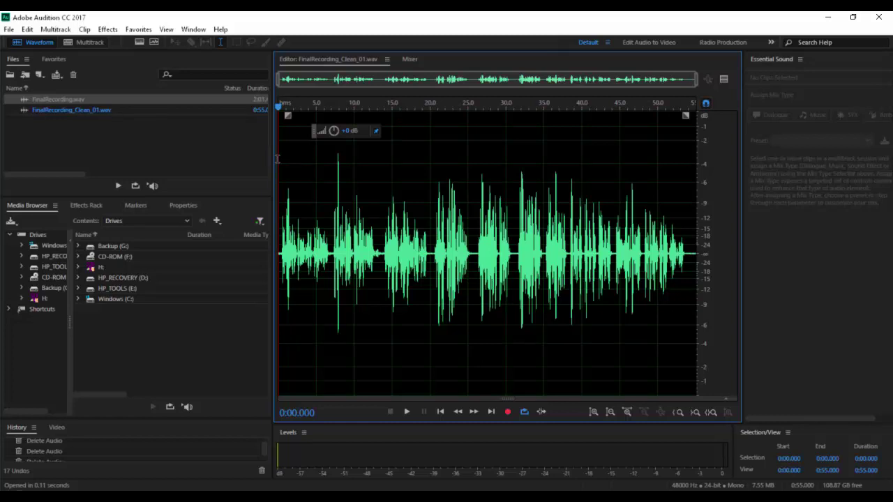
key(space)
click(830, 497)
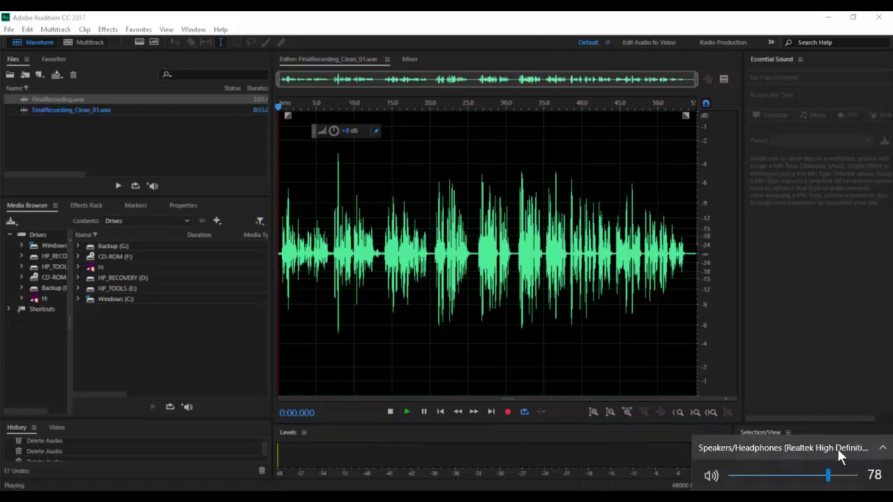
click(557, 486)
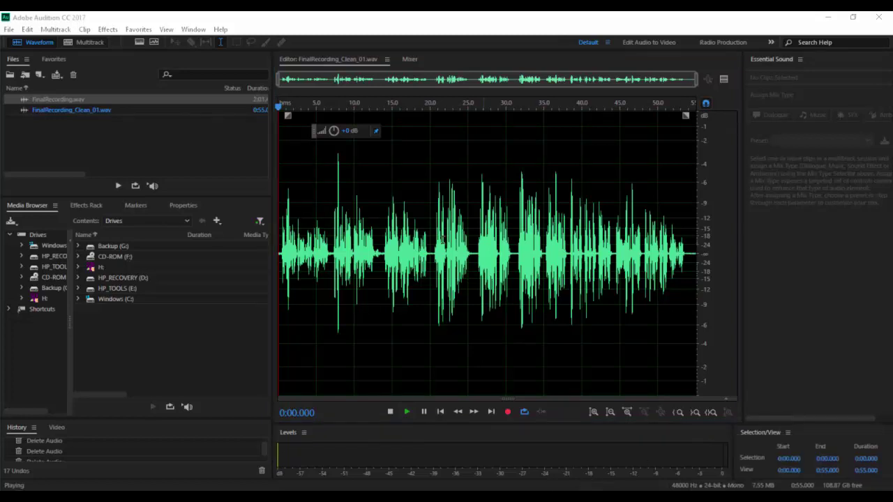
click(405, 415)
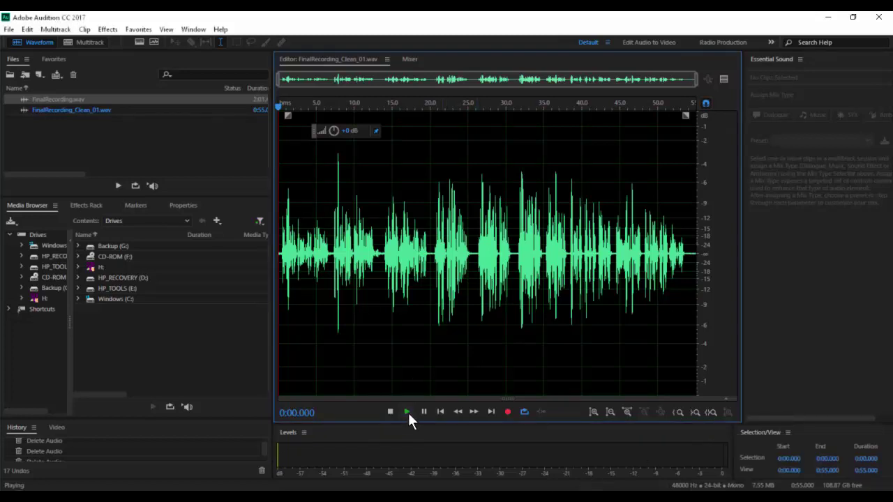
Step: Select the whole narration, start playback, and maximize the Audition window
click(354, 235)
drag(307, 203, 463, 216)
key(ctrl+a)
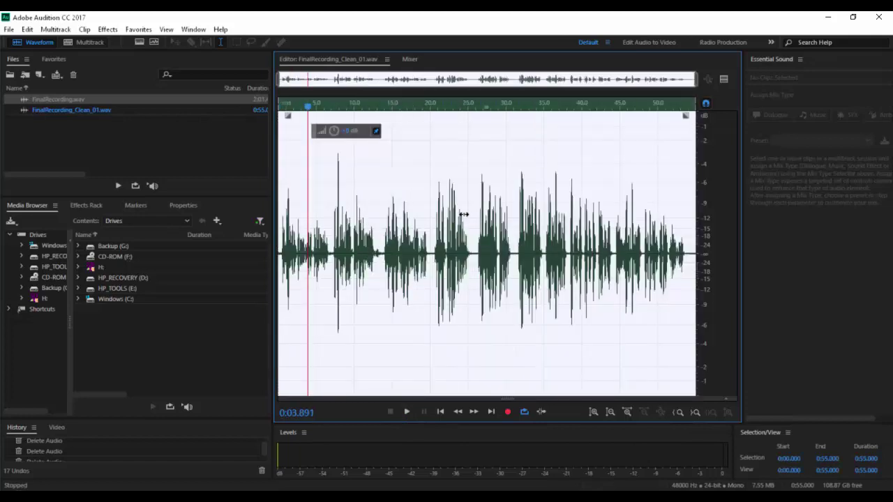
double_click(75, 16)
key(space)
double_click(94, 20)
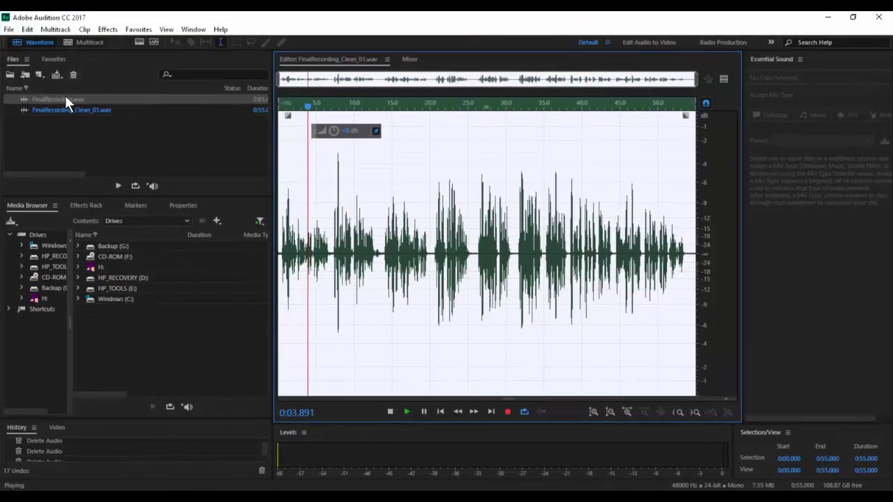
Step: Switch the editor to FinalRecording.wav, then to FinalRecording_Clean_01.wav, and preview it
right_click(320, 66)
click(365, 149)
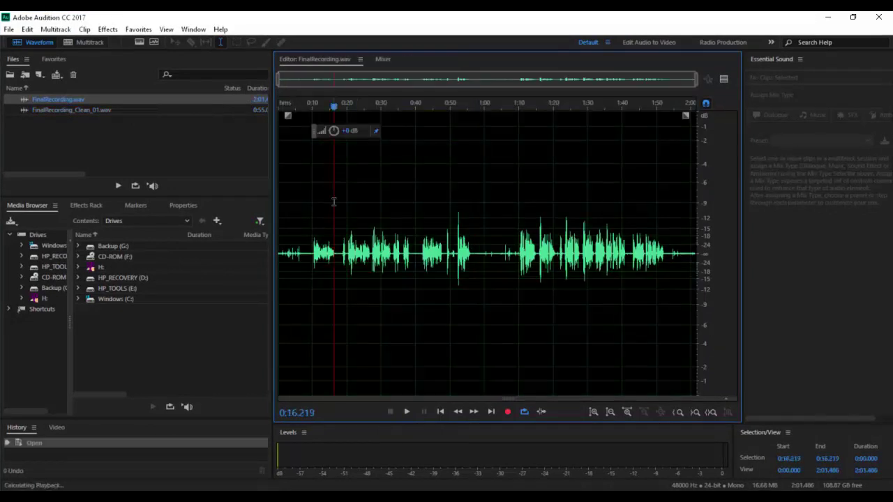
right_click(310, 59)
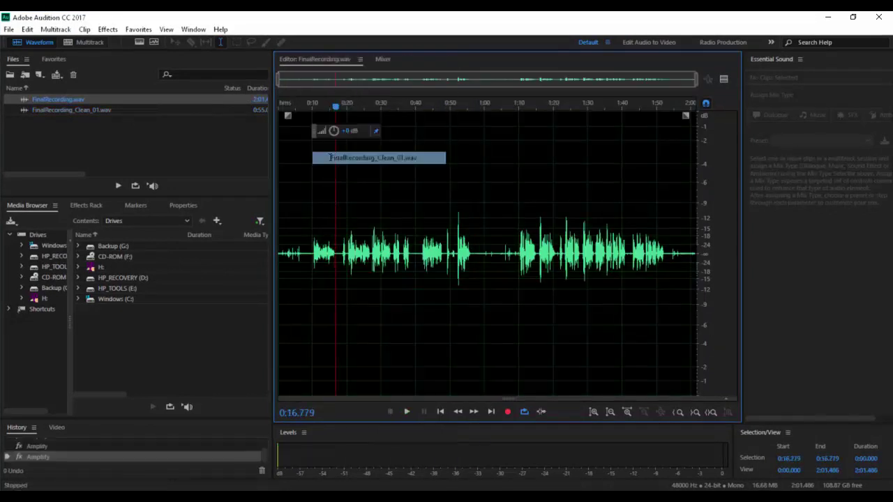
click(339, 159)
key(space)
key(space)
Step: Lower the system playback volume to 27 and play the cleaned recording
click(830, 497)
drag(793, 482, 765, 482)
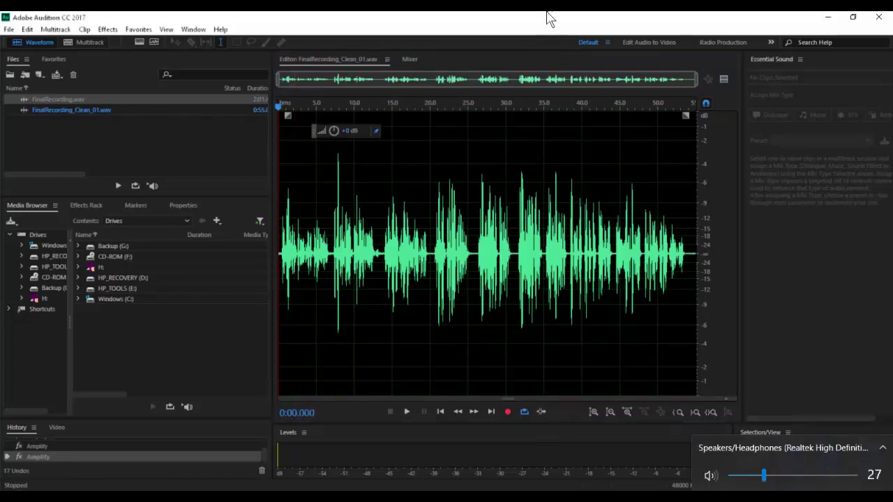
click(548, 15)
key(space)
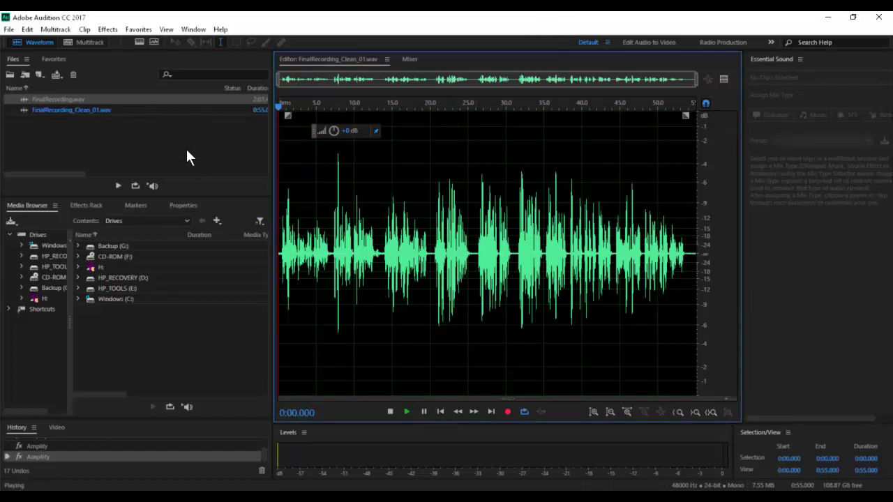
Step: Sort the Files panel by name, then switch the editor to FinalRecording.wav
click(143, 88)
click(143, 99)
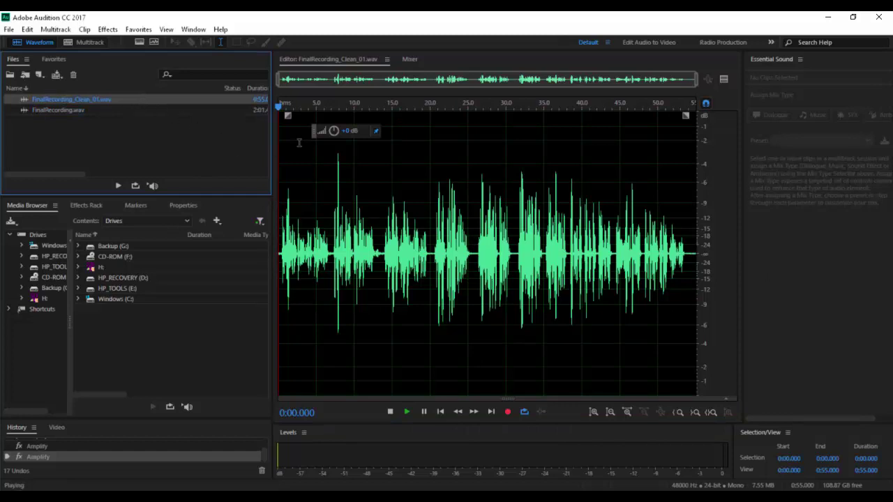
right_click(339, 53)
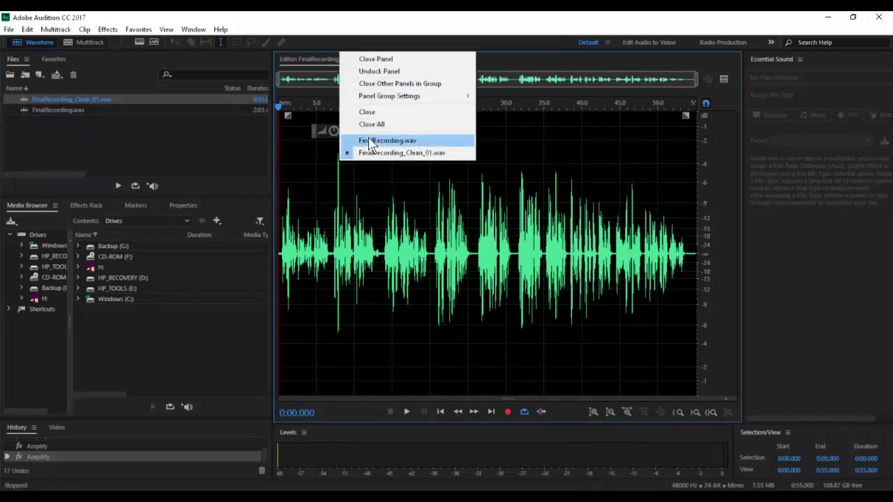
click(380, 141)
right_click(327, 54)
click(356, 153)
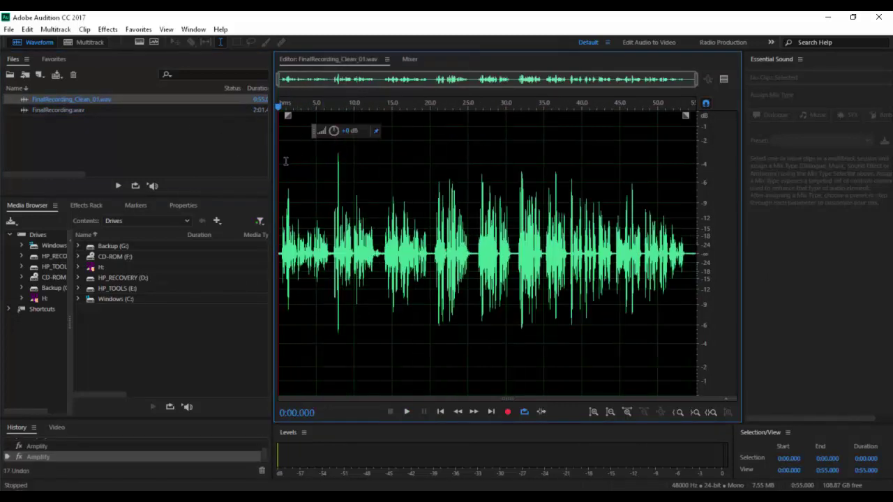
key(space)
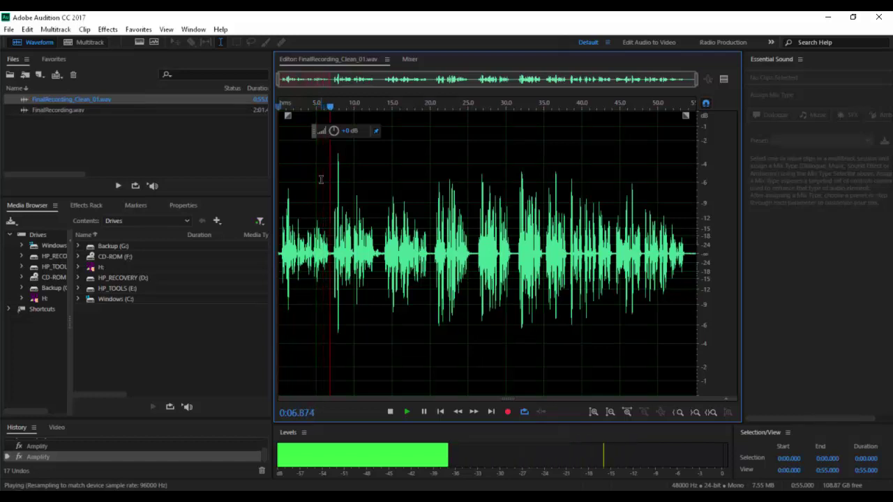
key(space)
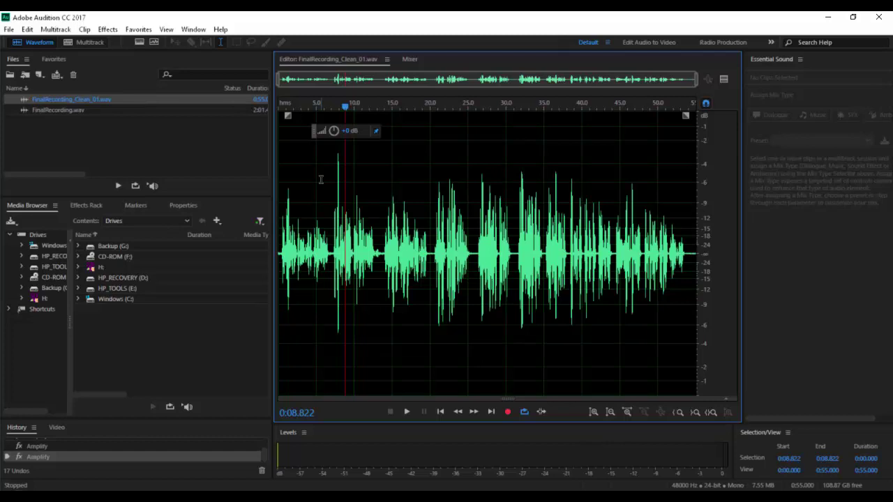
click(578, 235)
key(space)
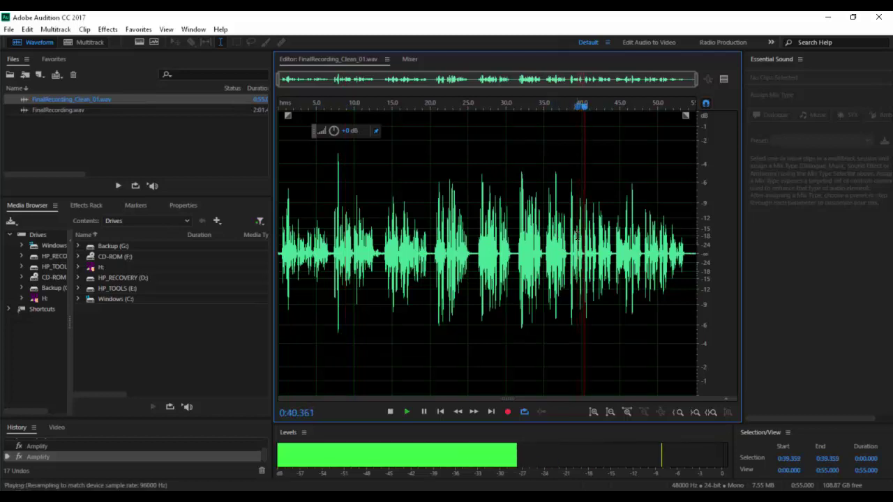
key(space)
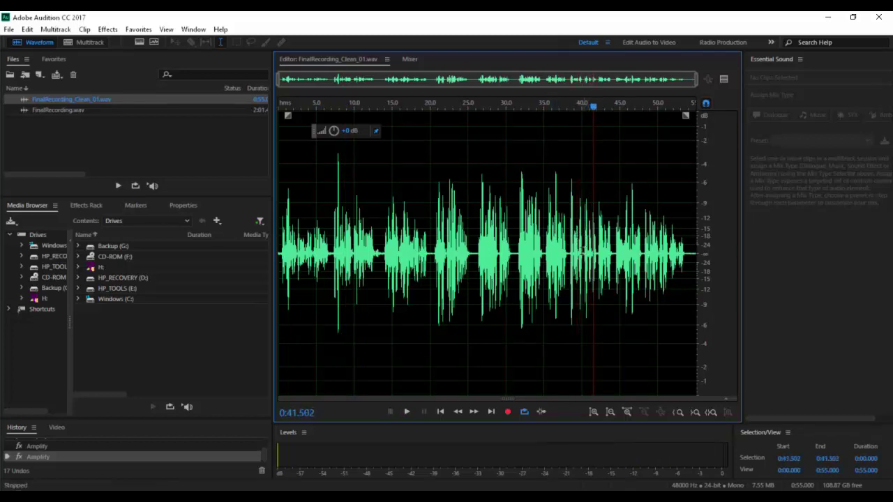
click(540, 251)
key(space)
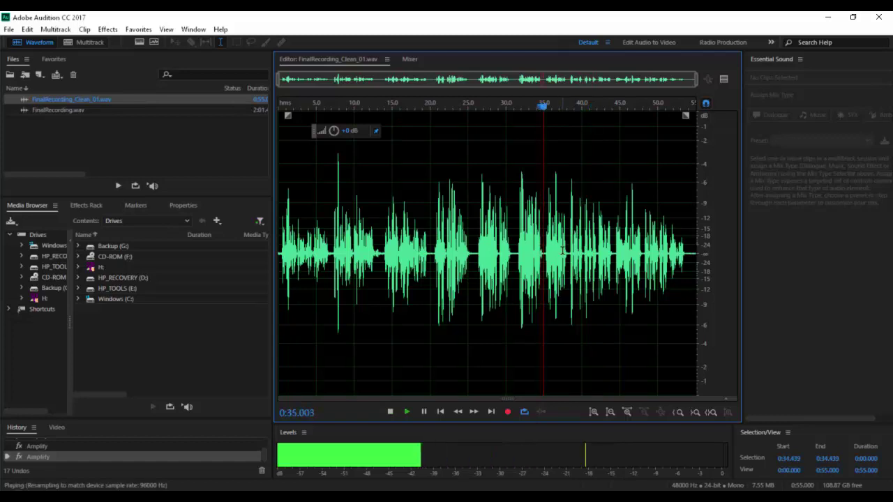
key(space)
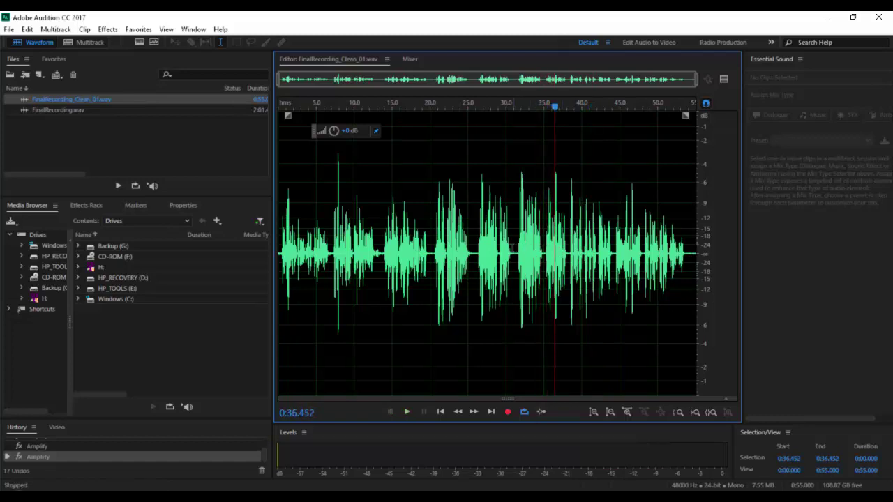
click(509, 248)
key(space)
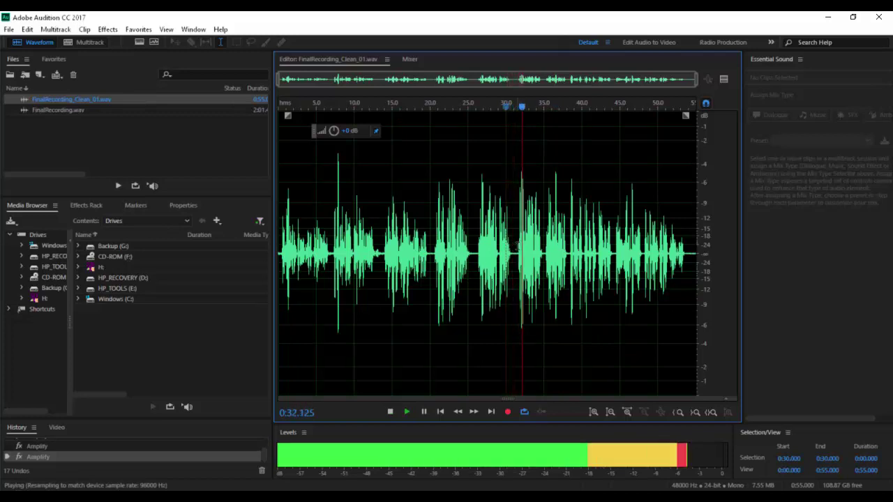
key(space)
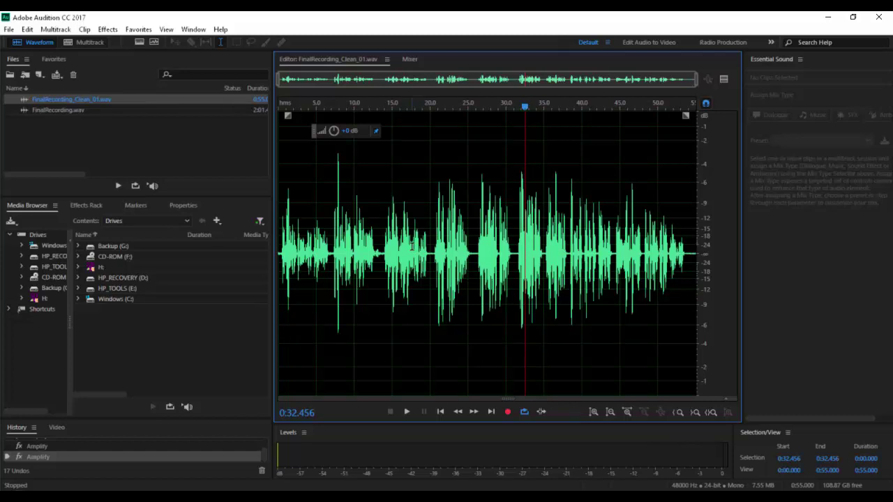
Step: Open FinalRecording.wav, preview its first 7.3 seconds (0:00–0:07.298), and delete them
double_click(70, 110)
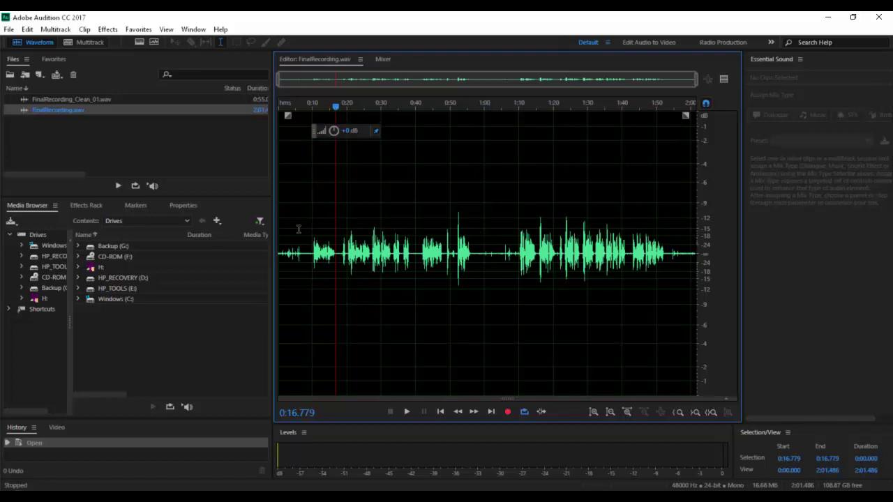
drag(303, 213, 258, 222)
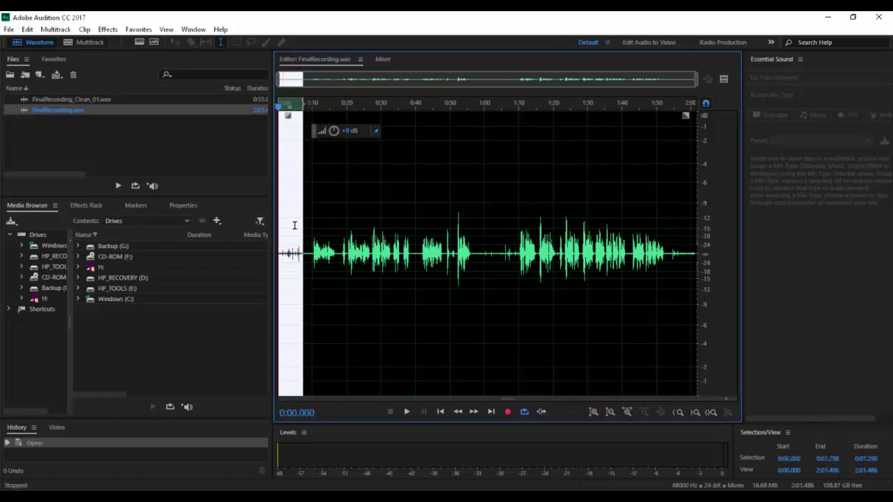
key(space)
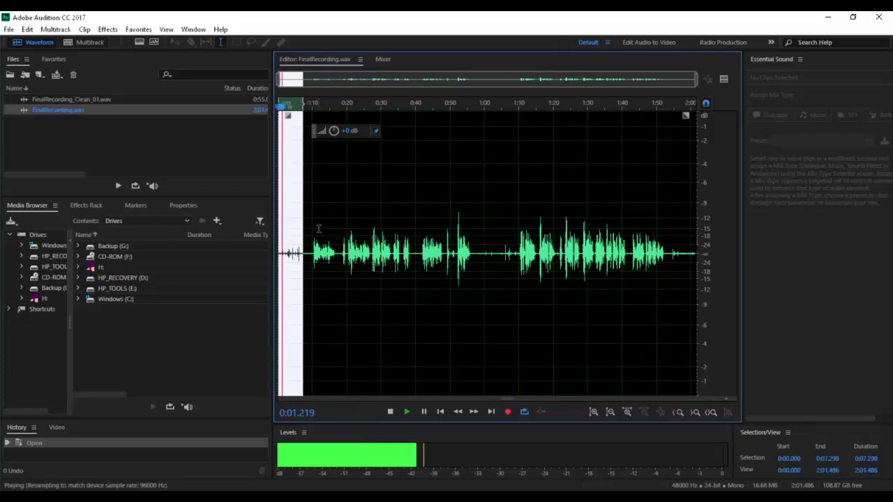
key(space)
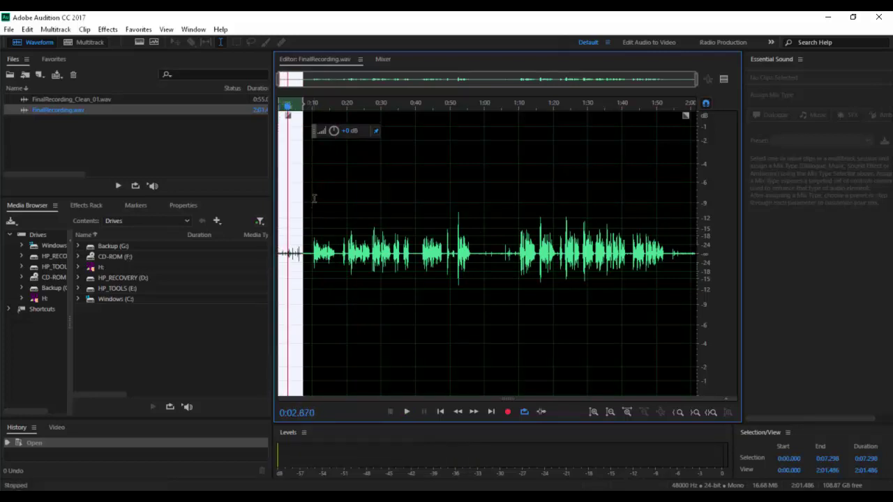
key(space)
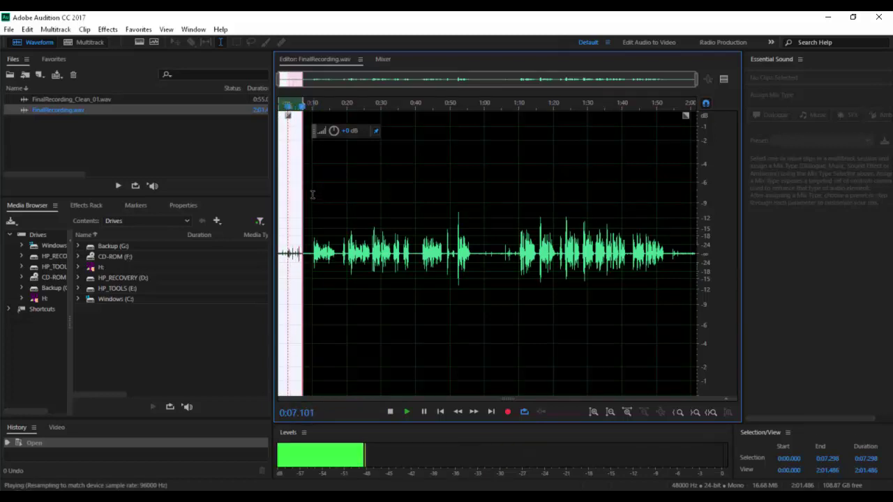
key(space)
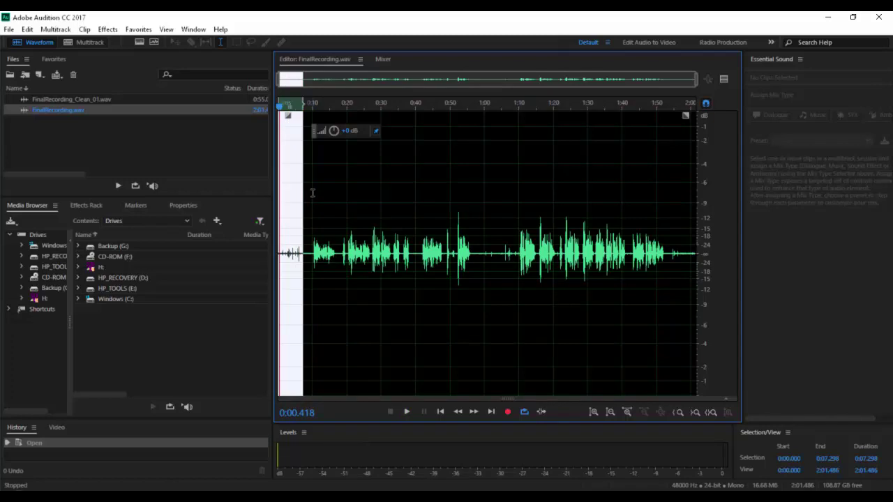
key(Delete)
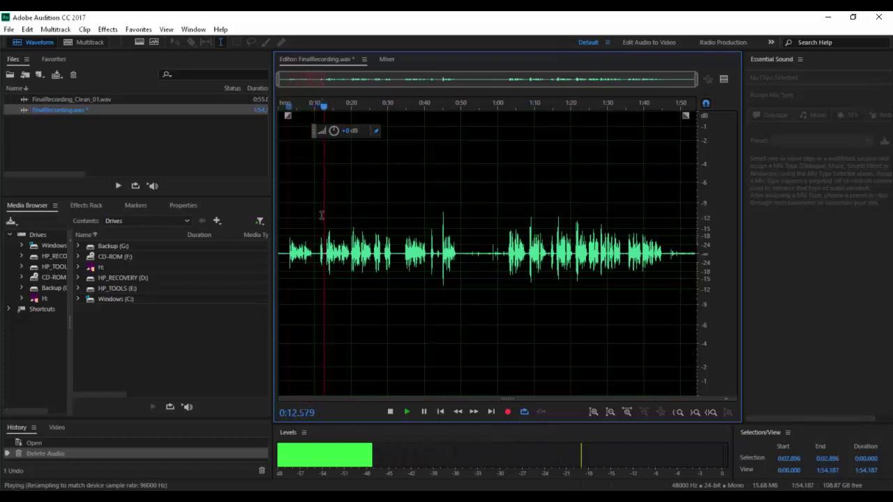
Step: Delete the stretch of FinalRecording.wav from 0:10 to about 0:12.5
key(space)
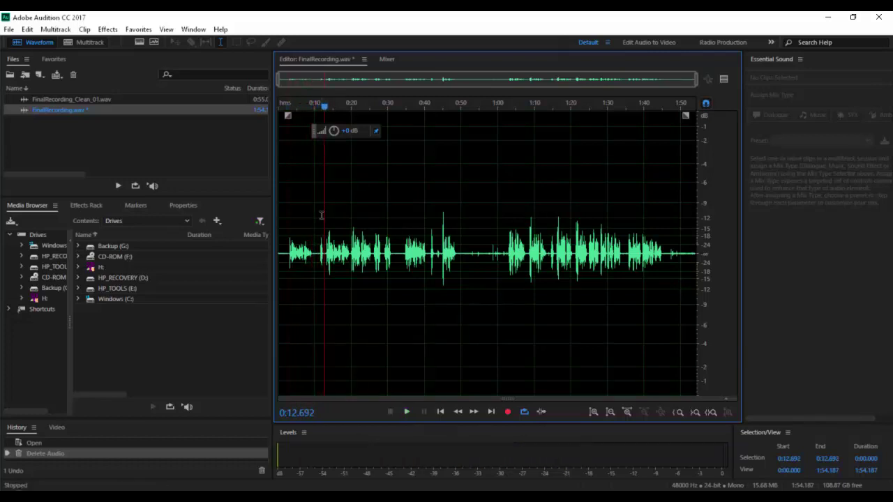
drag(325, 215, 323, 217)
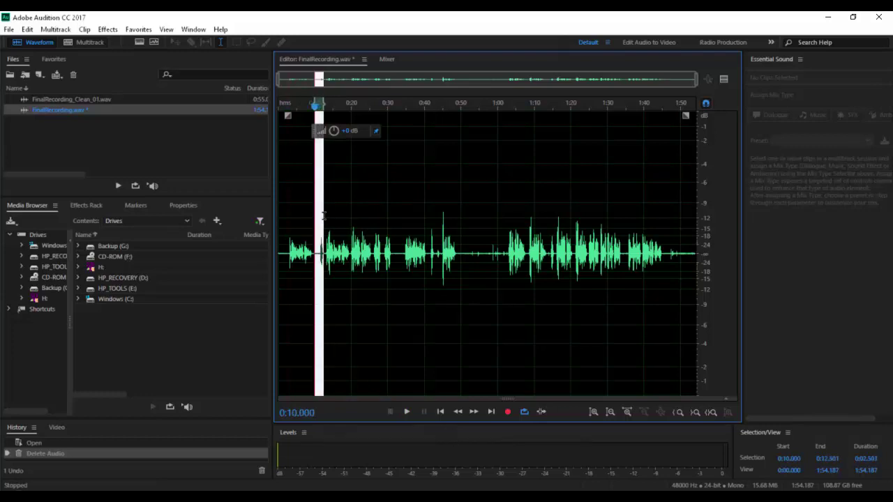
key(Delete)
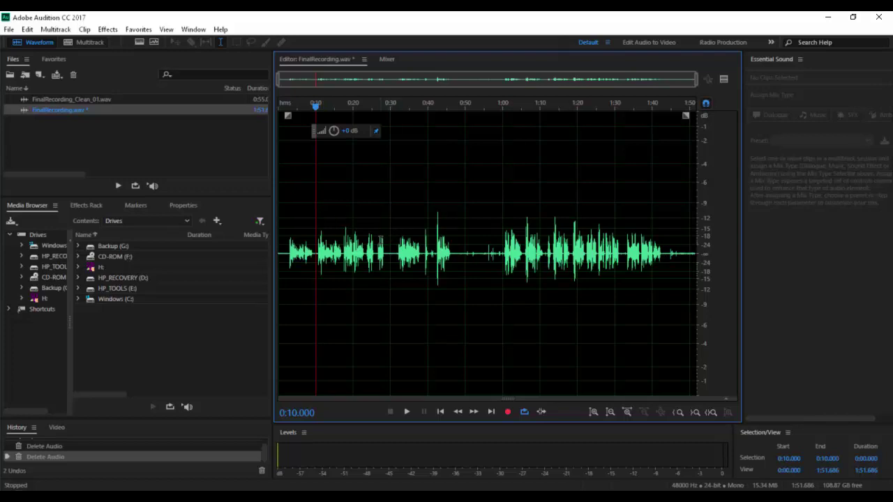
Step: Zoom in and delete the 0:26–0:28 passage and a short stretch at 0:24
key(equal)
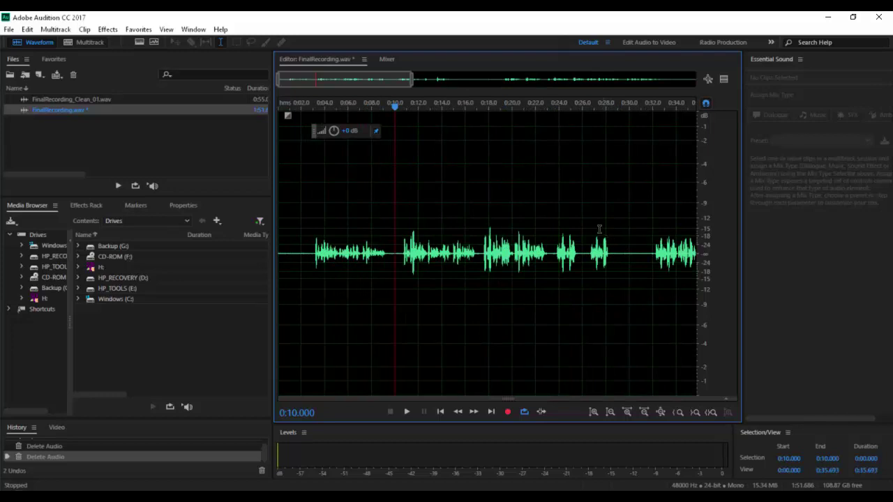
click(588, 225)
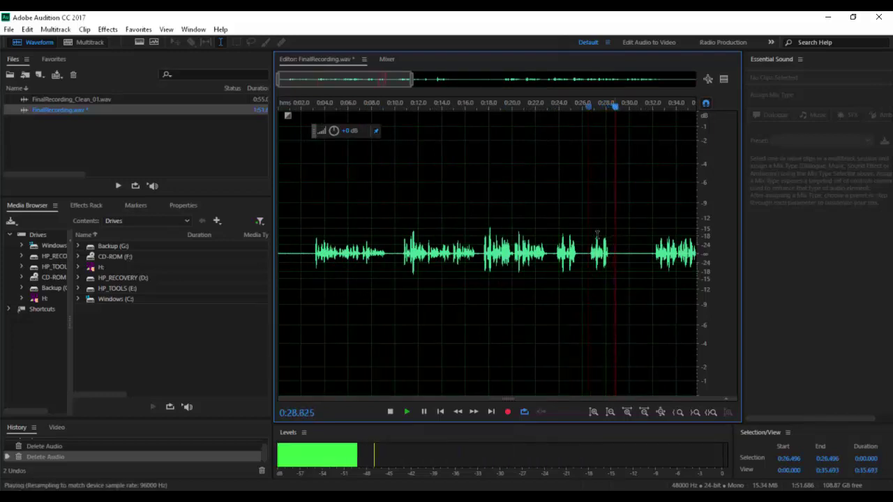
key(space)
drag(583, 236, 608, 238)
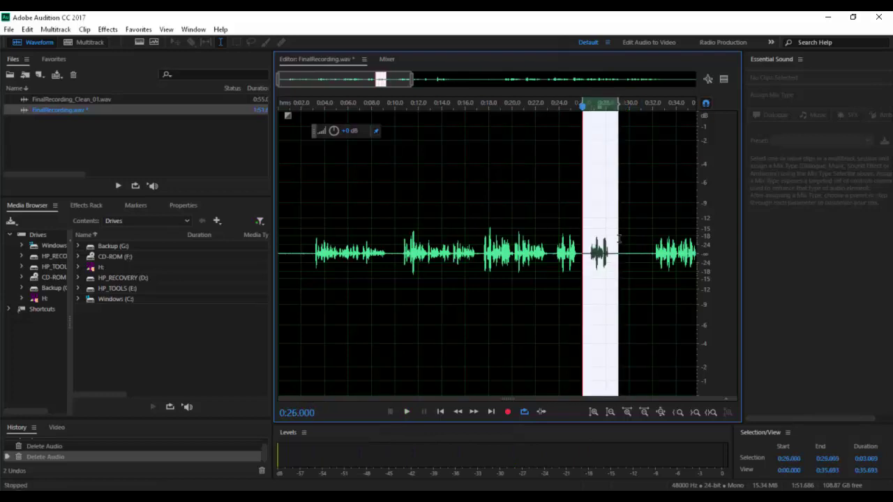
key(Delete)
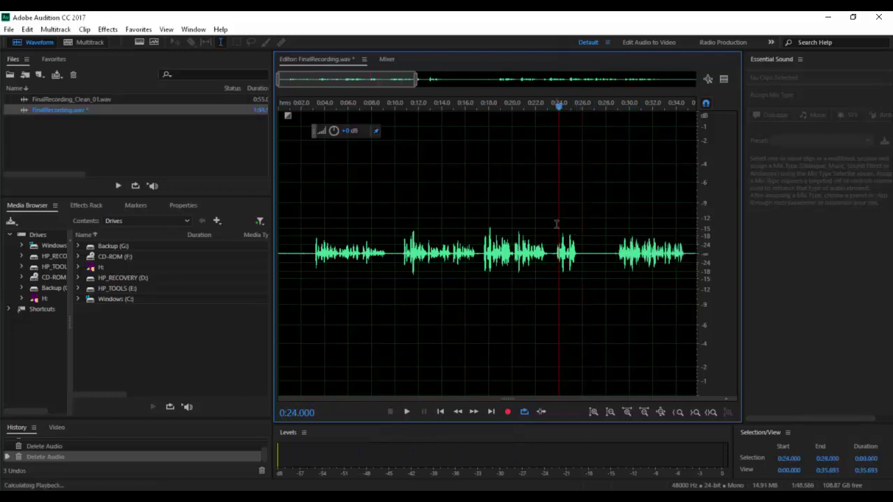
key(space)
key(space)
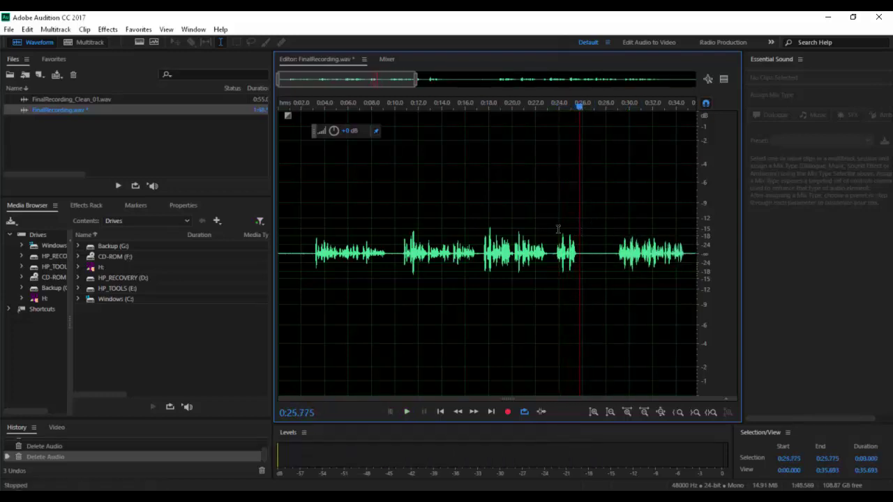
mouse_move(558, 233)
mouse_down()
mouse_move(578, 235)
mouse_move(570, 235)
mouse_up()
key(Delete)
key(Delete)
key(Delete)
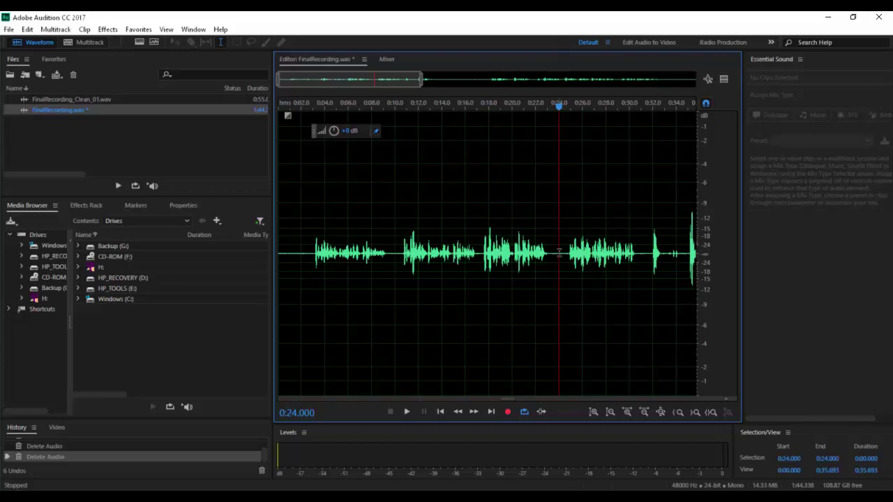
scroll(559, 253, down, 5)
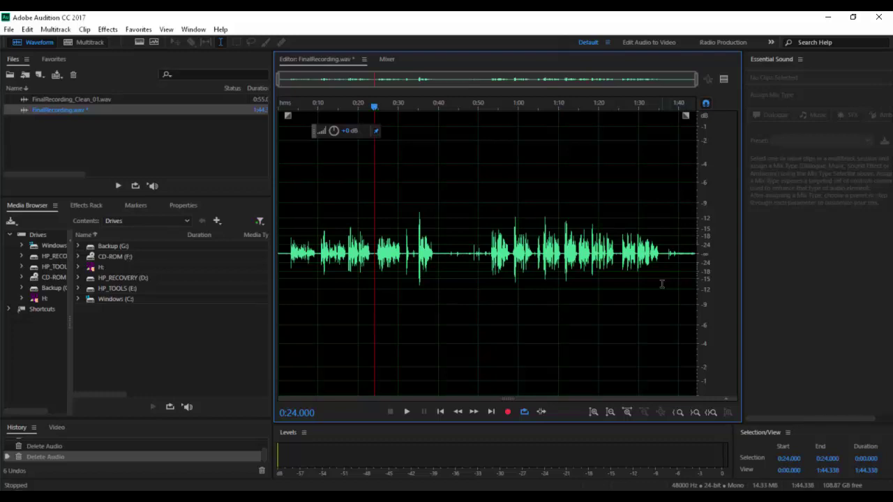
Step: Switch the editor to FinalRecording_Clean_01.wav, then back to FinalRecording.wav
click(317, 61)
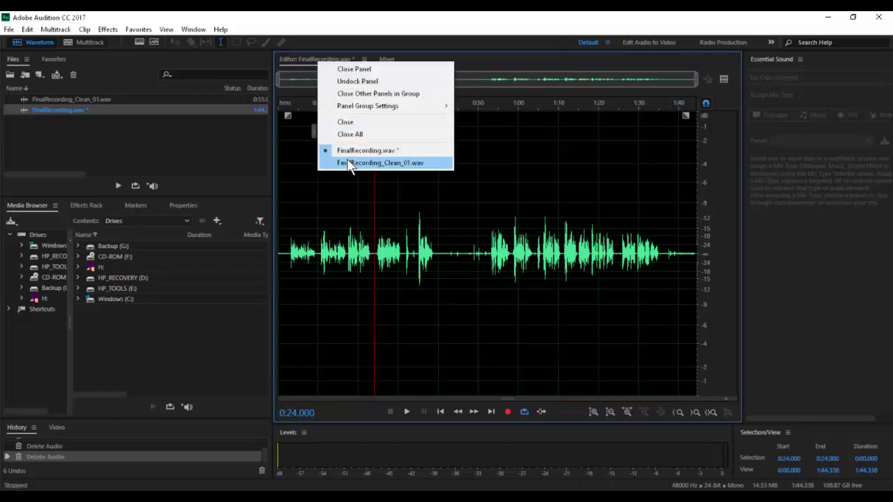
click(349, 159)
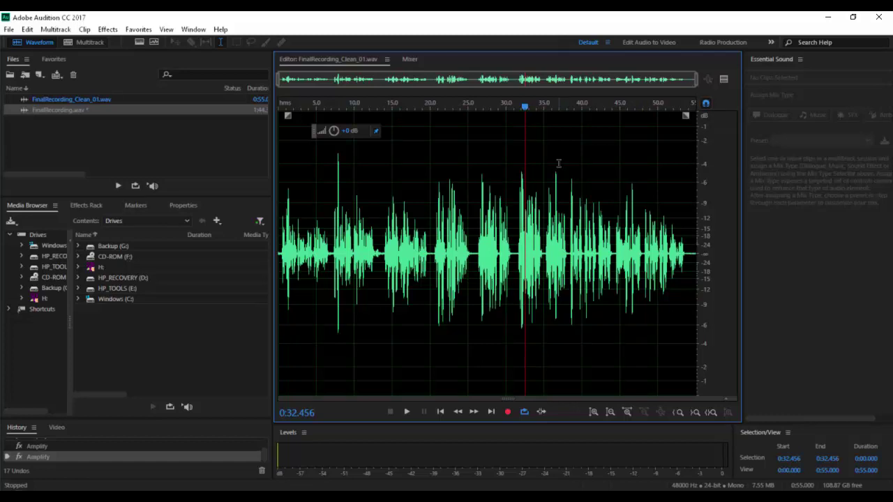
click(355, 60)
click(397, 89)
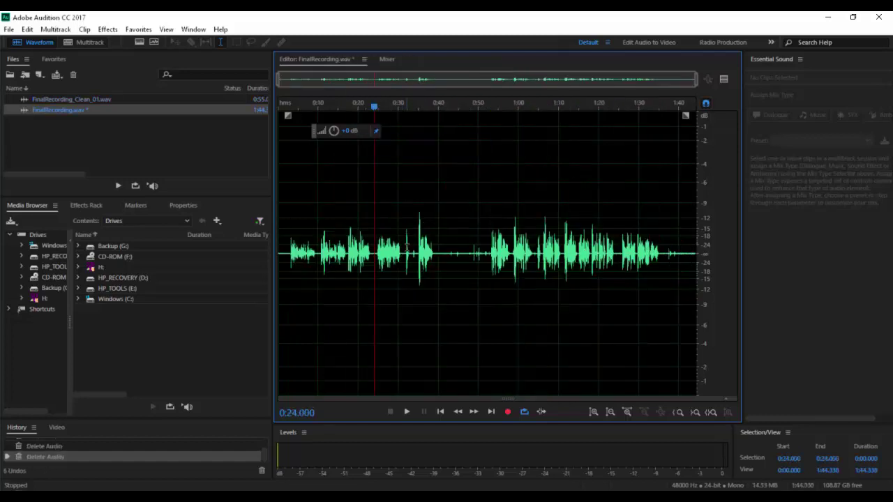
Step: Boost the whole FinalRecording.wav by about +3 dB and play back the 0:41–0:46 stretch
key(ctrl+a)
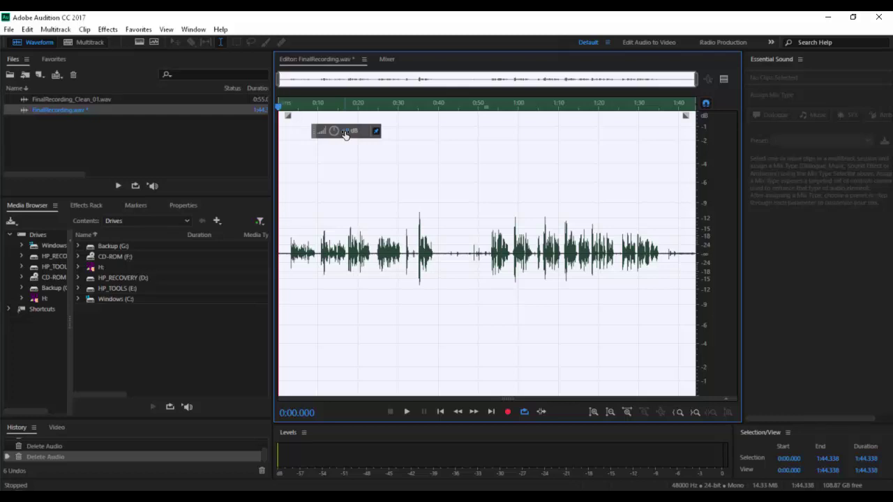
drag(347, 131, 368, 134)
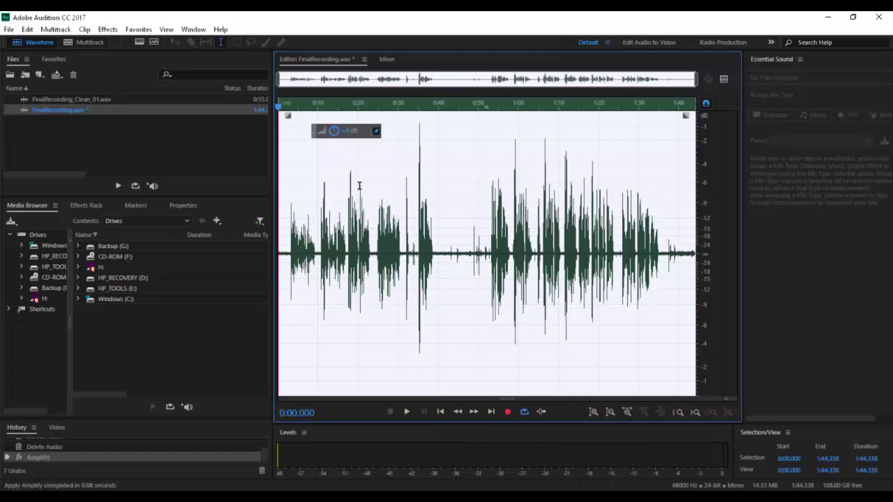
drag(442, 208, 462, 217)
key(space)
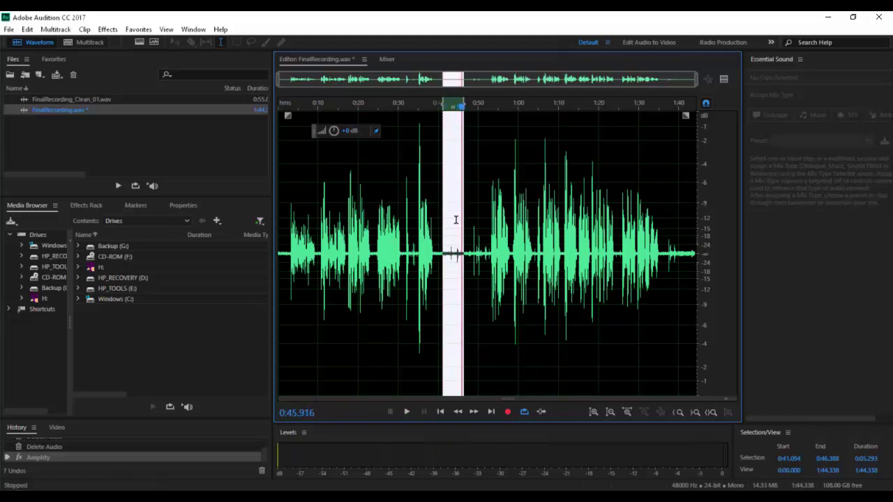
Step: Open DeHummer on the entire recording and start its preview
key(ctrl+a)
click(105, 31)
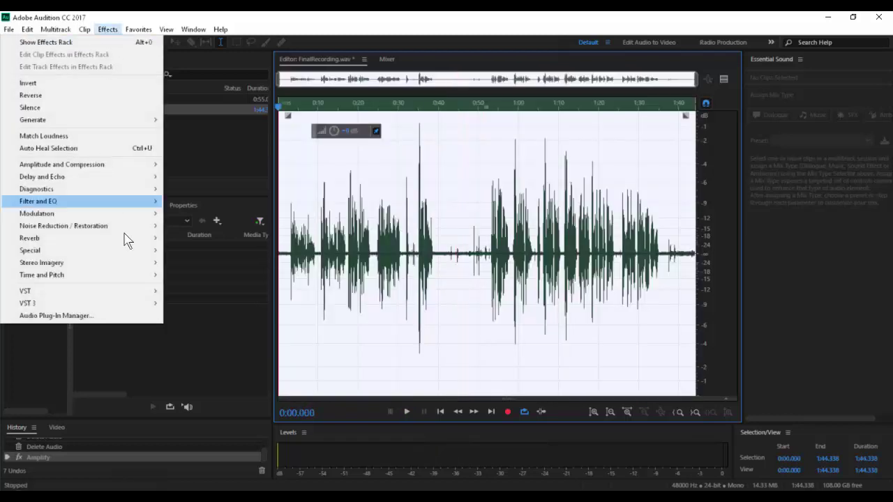
mouse_move(130, 226)
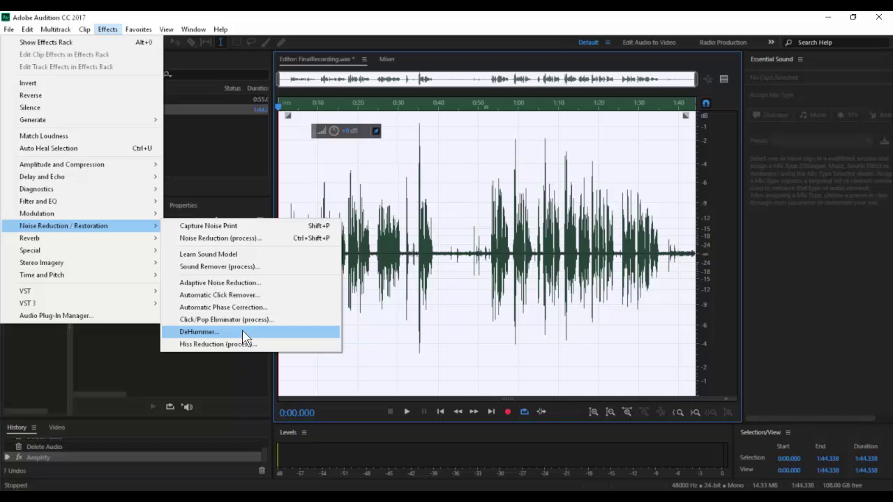
click(243, 333)
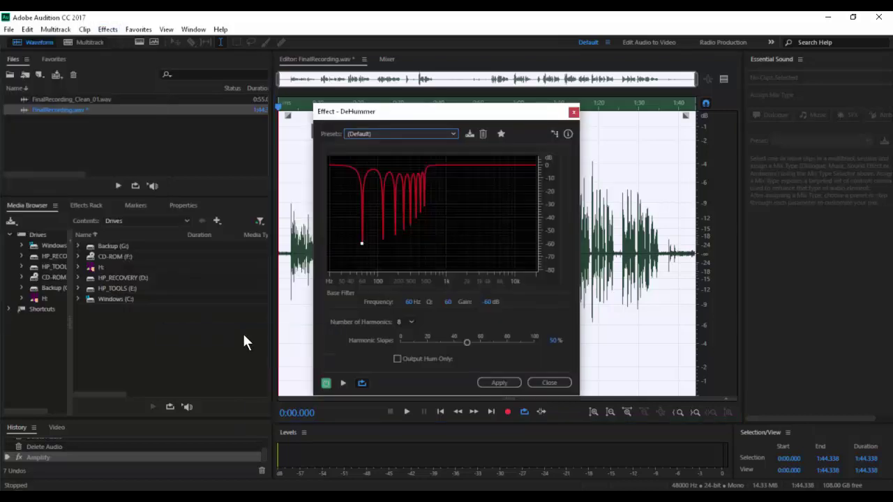
click(342, 383)
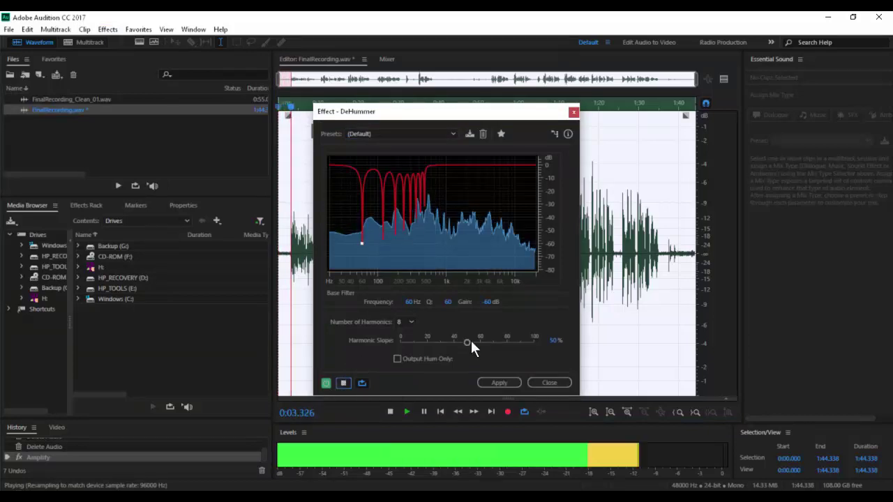
Step: Set Harmonic Slope to 88%, audition hum only, then move the base notch higher and shallower
drag(470, 340, 402, 341)
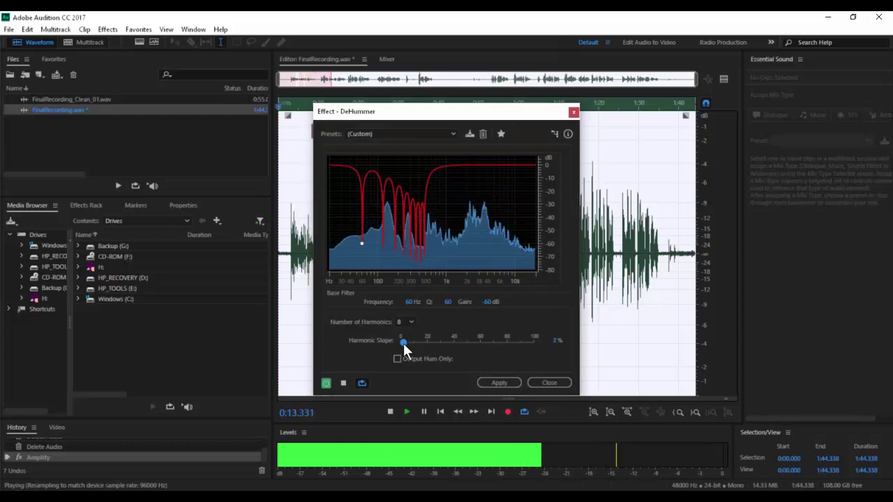
drag(403, 343, 514, 342)
click(428, 358)
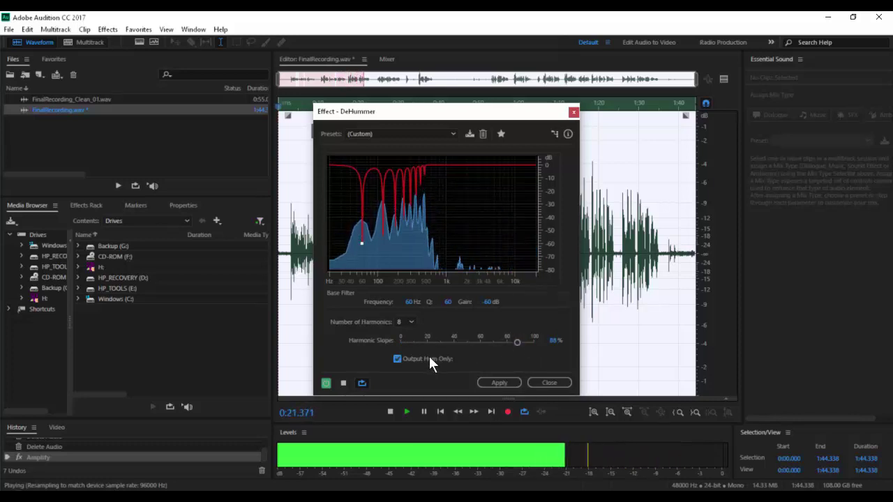
click(428, 359)
drag(361, 242, 418, 206)
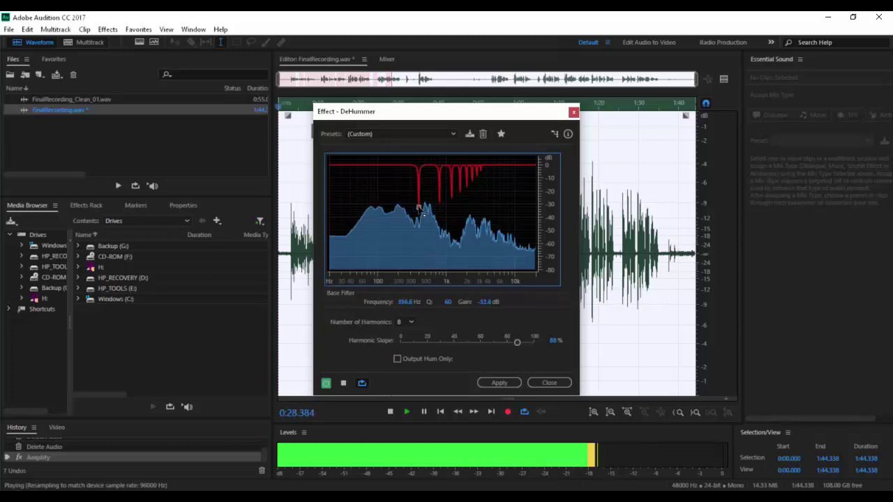
Step: Close DeHummer without applying it, then open Hiss Reduction with the High preset
click(550, 383)
key(space)
click(107, 30)
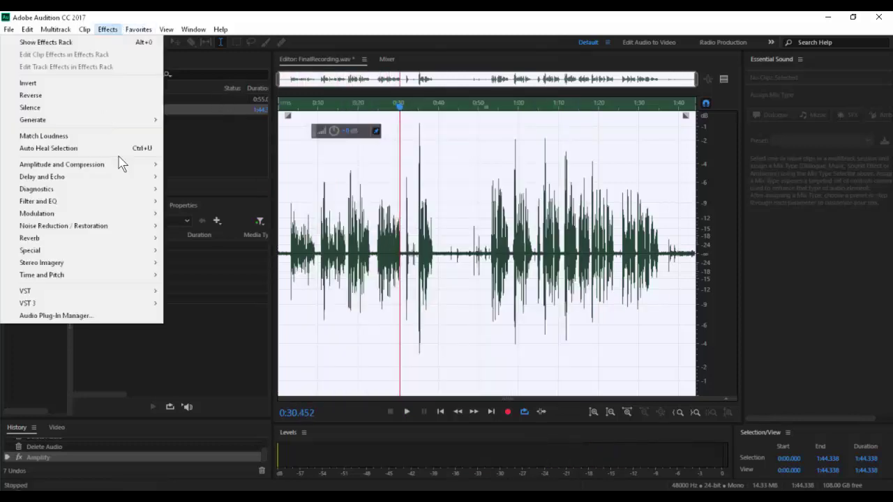
mouse_move(144, 240)
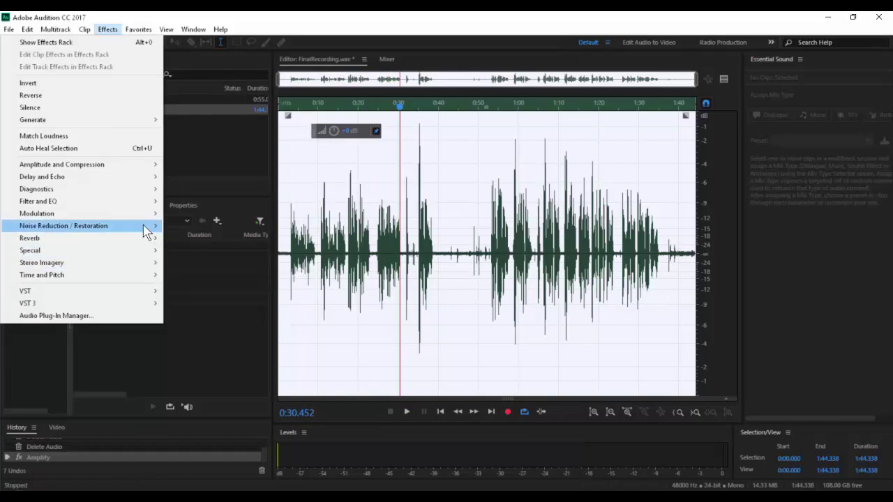
click(199, 344)
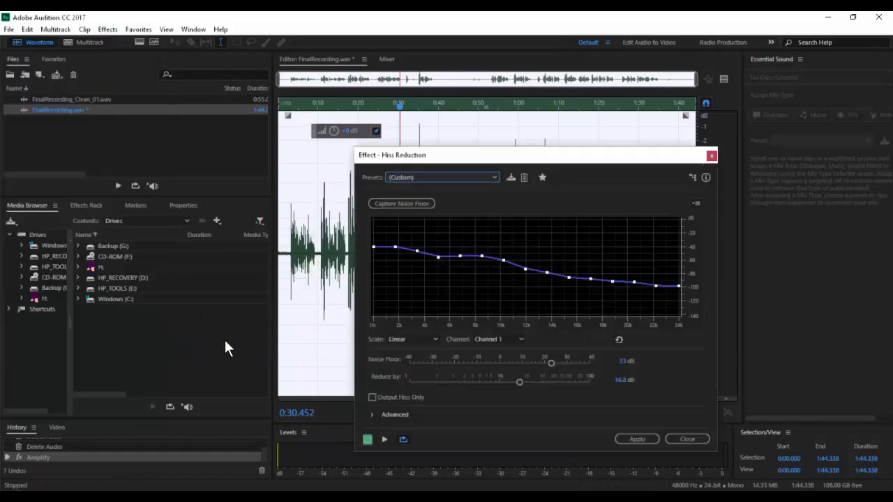
drag(431, 167, 369, 146)
click(360, 158)
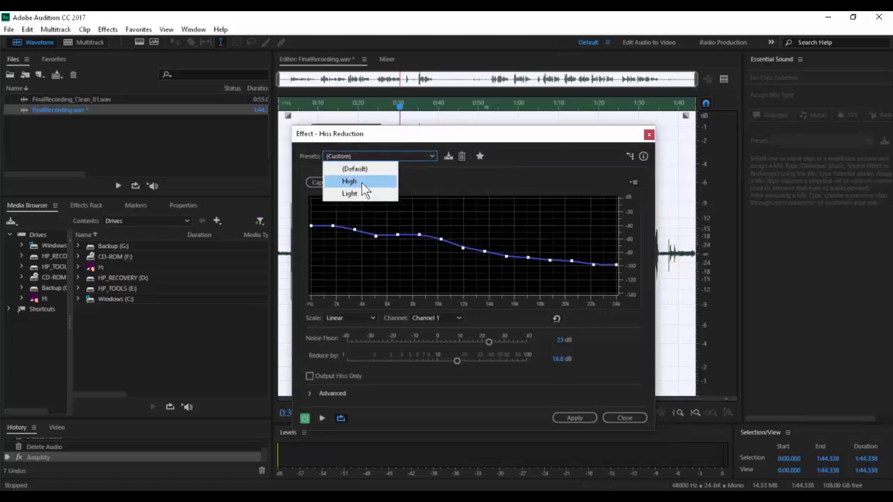
click(362, 182)
Step: Preview Hiss Reduction, capture the noise floor, preview again, and dismiss the dialog
click(323, 417)
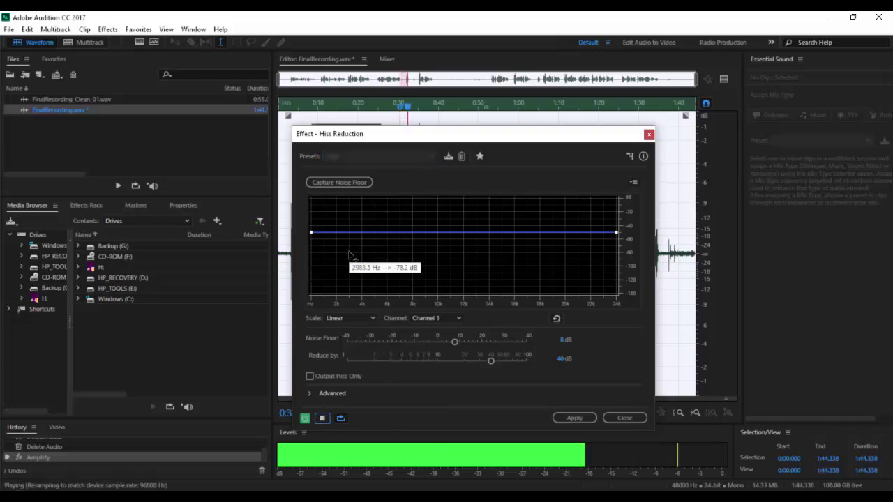
click(343, 180)
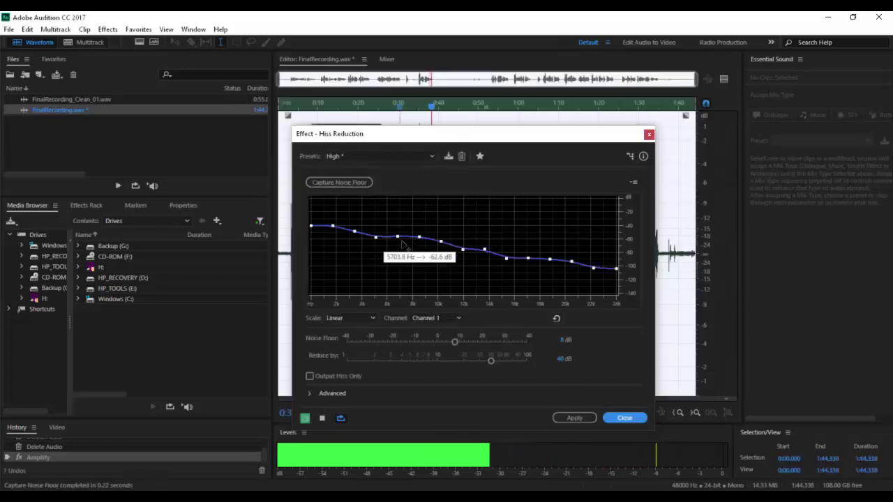
click(321, 418)
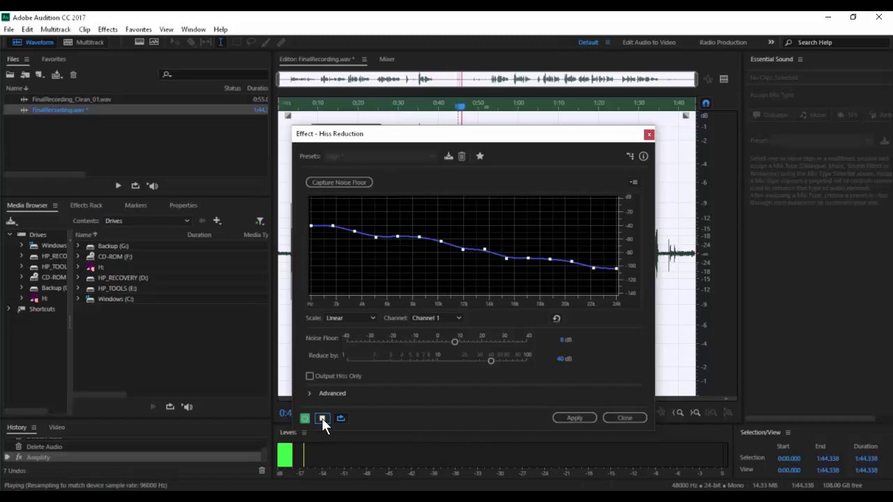
drag(463, 139, 242, 100)
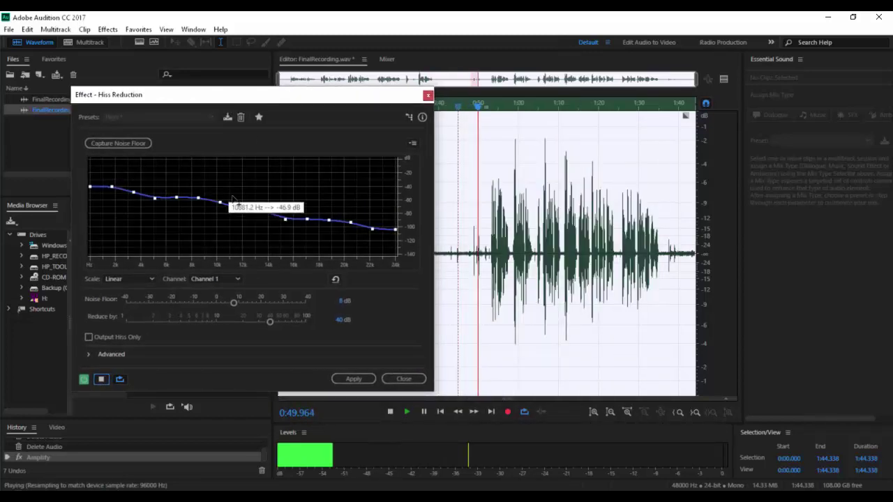
key(Escape)
Step: Reopen Hiss Reduction, preview it briefly, and close without applying
click(117, 35)
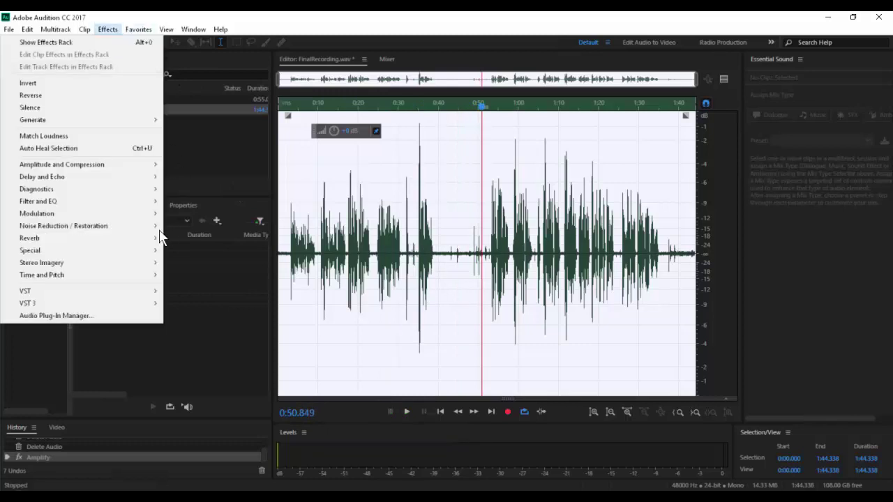
mouse_move(151, 226)
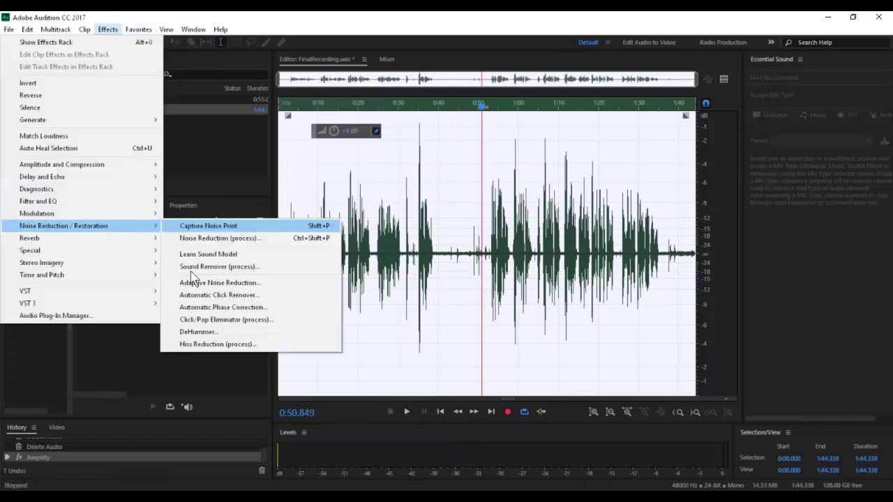
click(174, 343)
click(102, 379)
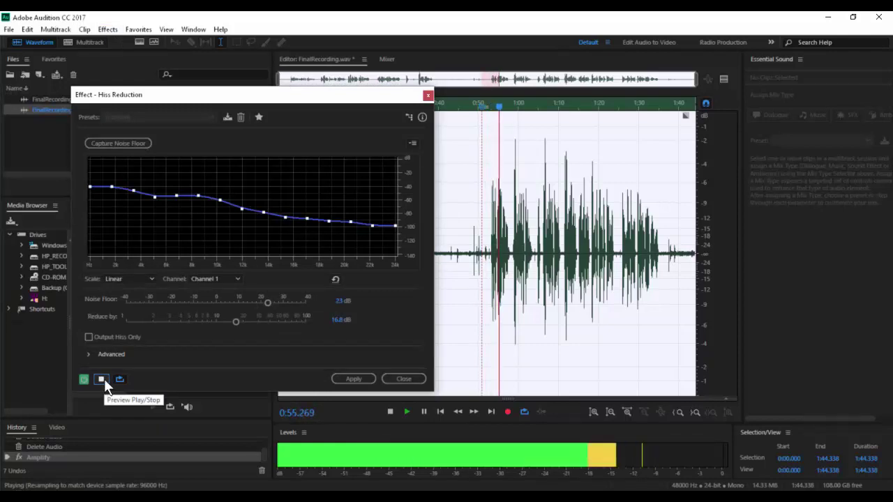
click(102, 378)
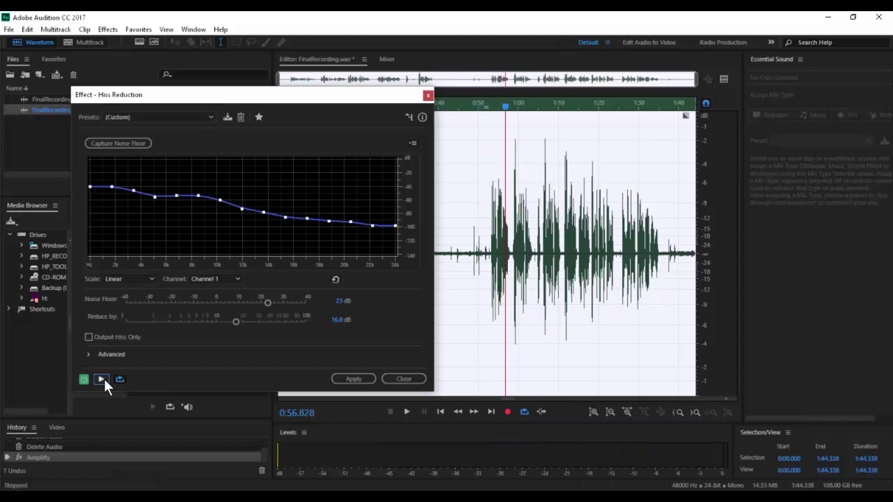
click(413, 378)
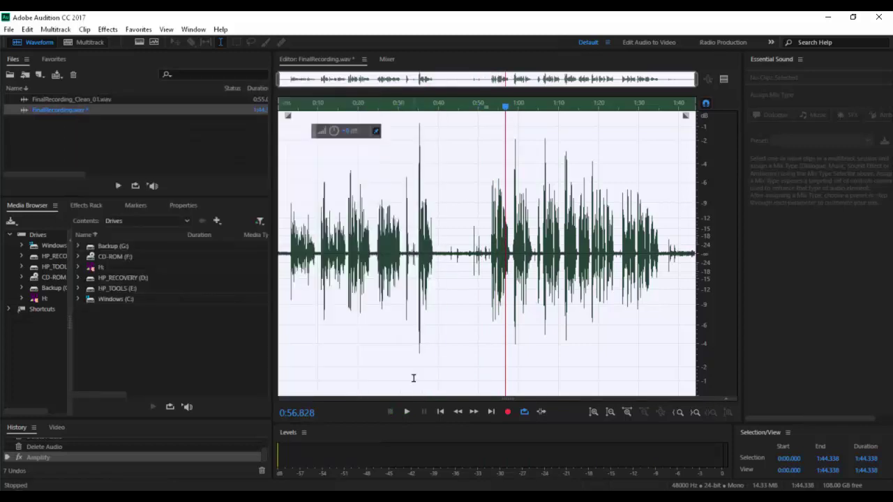
Step: Browse the Effects menu's submenus, then show the Editor's list of open audio files
click(111, 31)
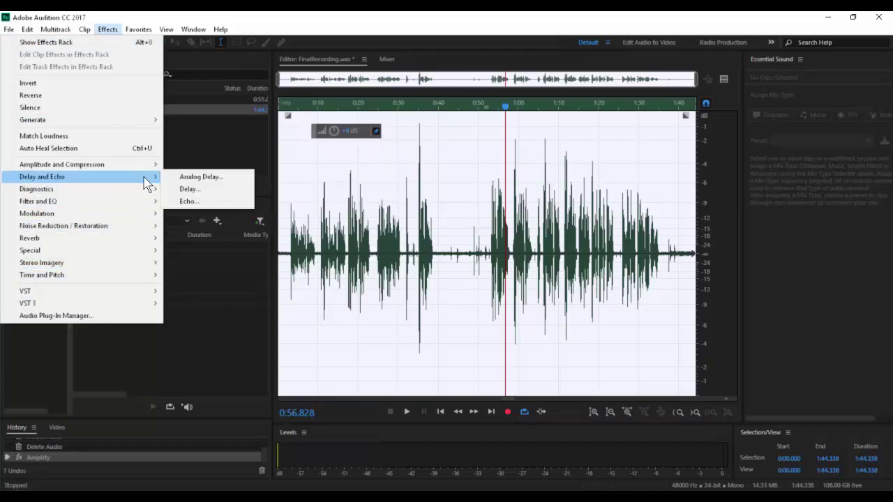
mouse_move(143, 216)
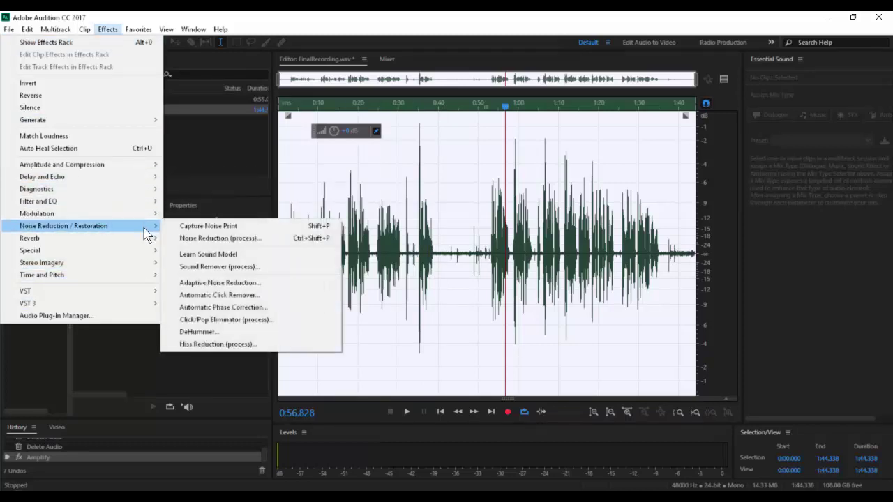
mouse_move(146, 241)
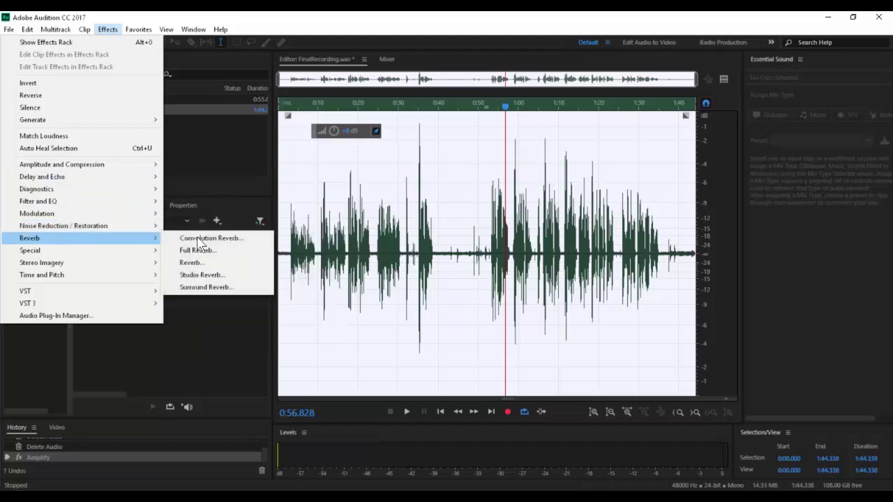
mouse_move(125, 251)
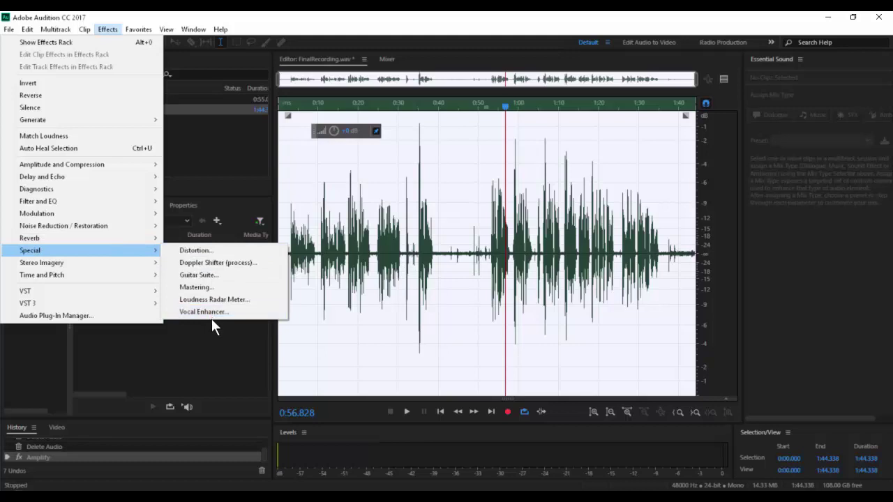
click(225, 361)
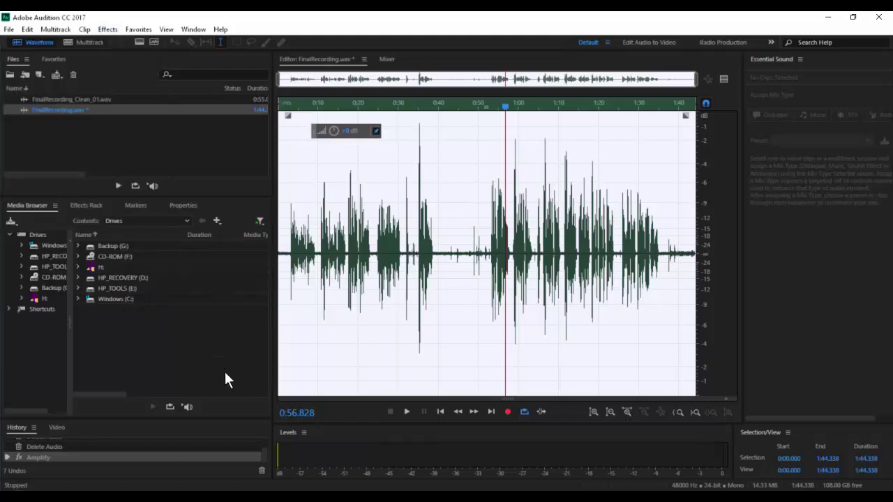
click(363, 59)
Step: Show FinalRecording_Clean_01.wav and play from about 0:09 and the 12.8–13.3 s stretch
click(395, 163)
click(347, 184)
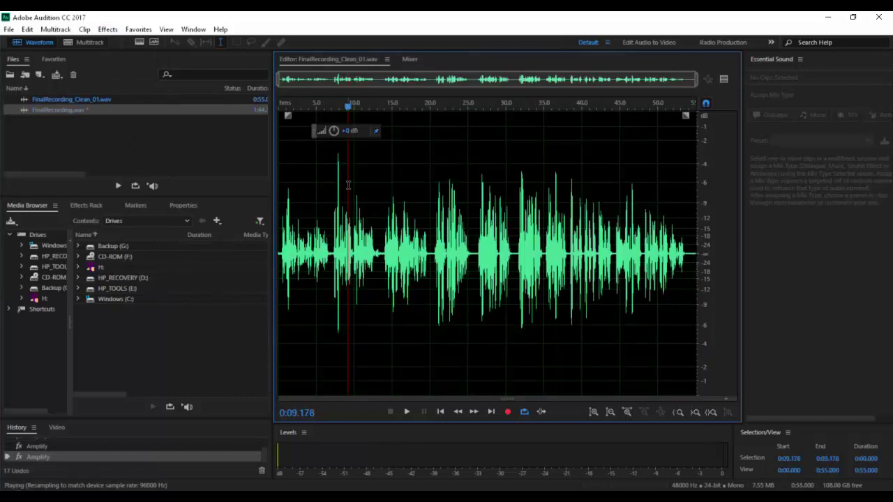
key(space)
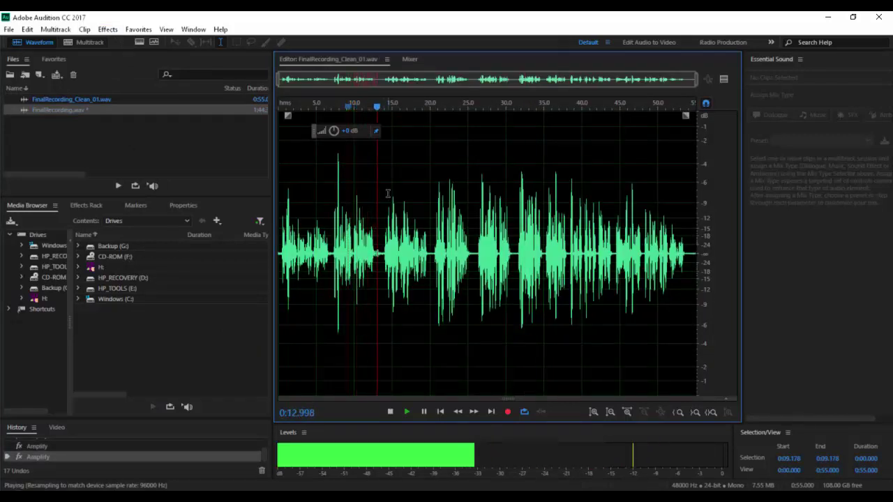
key(space)
scroll(377, 255, up, 5)
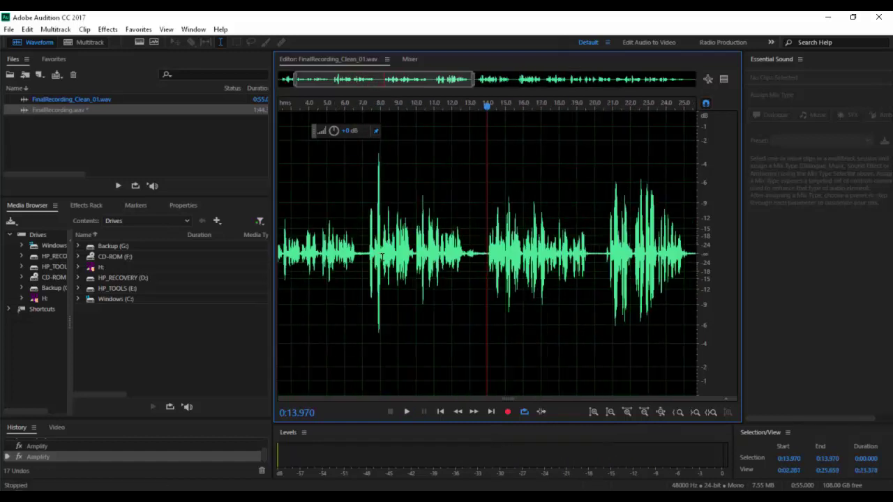
drag(438, 253, 459, 257)
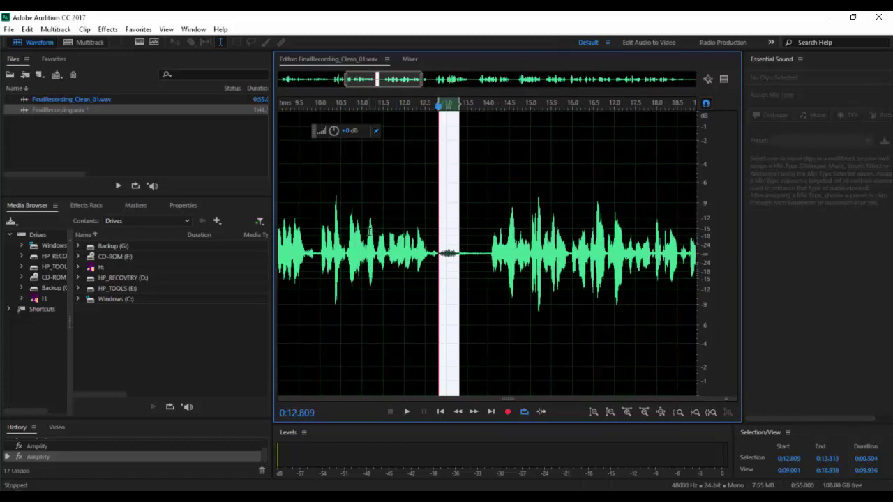
key(space)
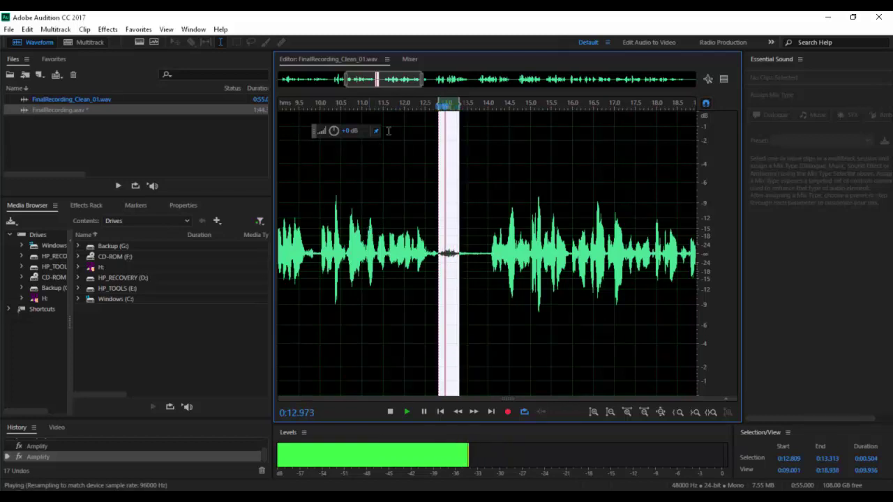
key(space)
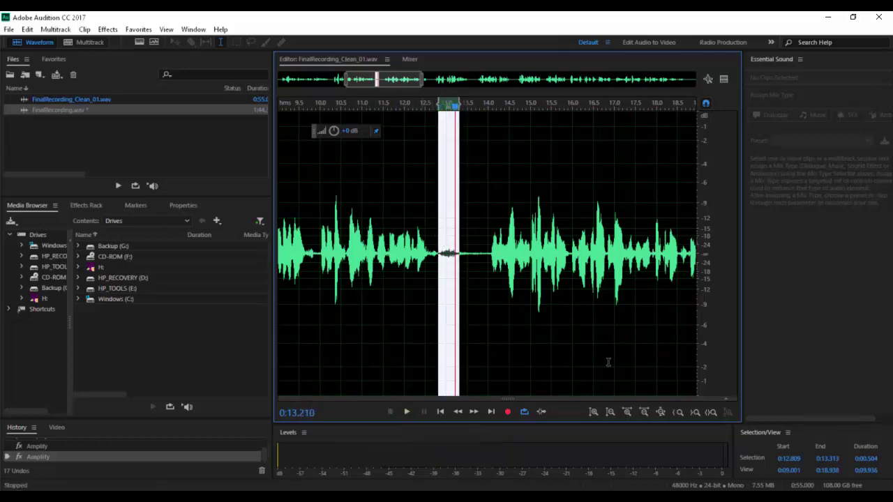
Step: Delete the silent gap from 12.854 to 13.600 s, replay to check, and save the file
scroll(478, 214, up, 4)
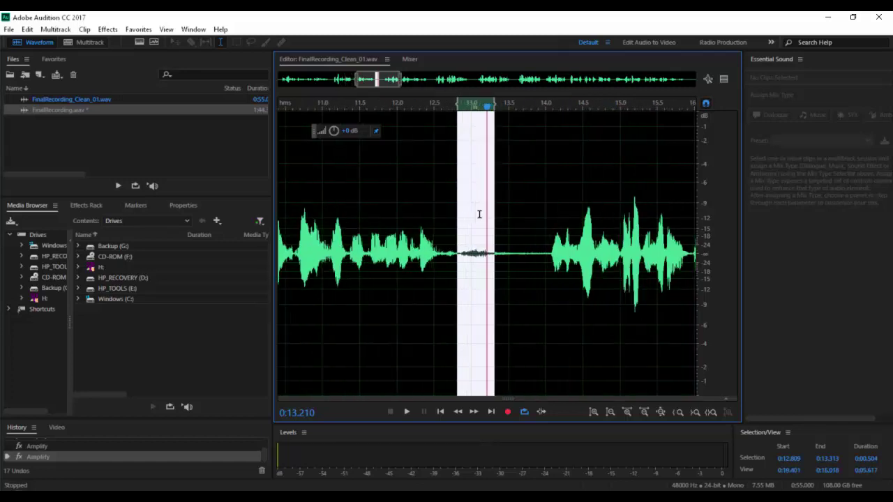
click(370, 205)
key(space)
key(space)
drag(425, 241, 553, 263)
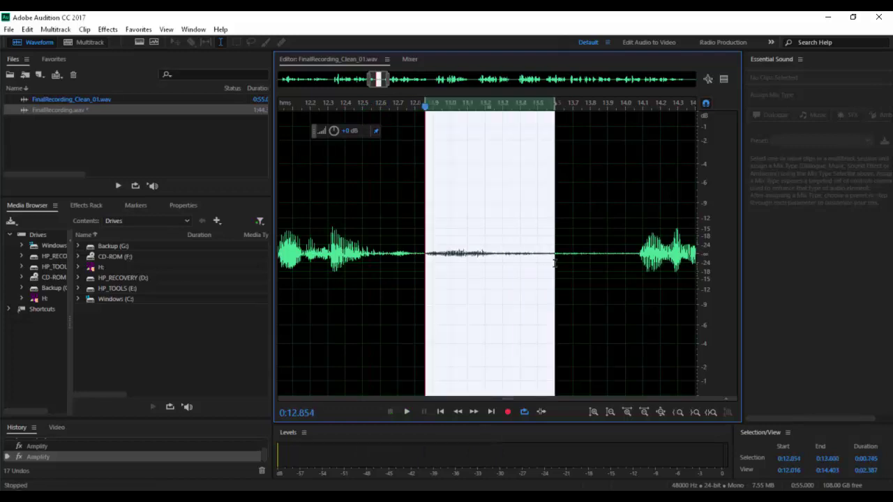
key(Delete)
click(358, 186)
key(space)
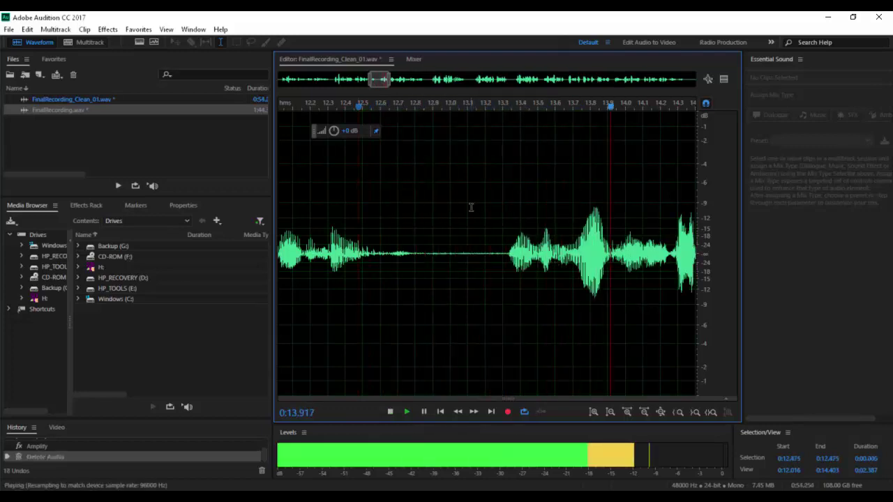
key(space)
scroll(472, 209, down, 6)
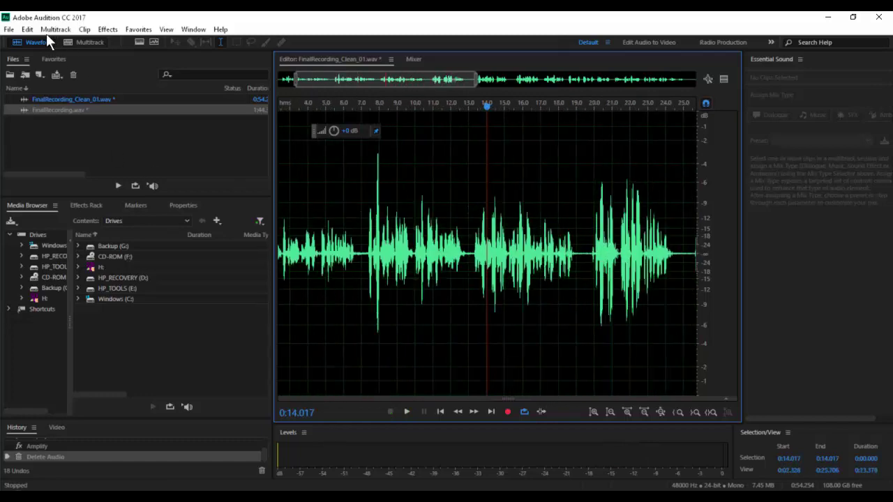
click(10, 30)
click(65, 166)
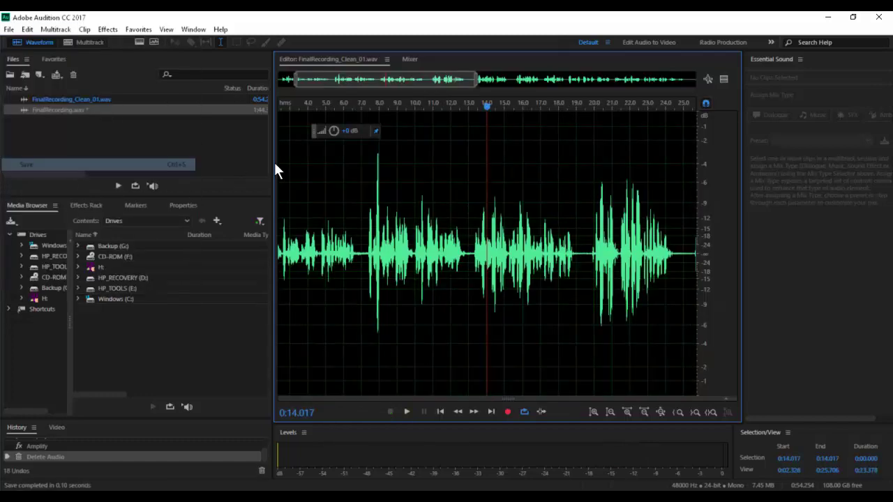
Step: Switch to After Effects, open the Import File dialog, and launch File Explorer
key(alt+Tab)
key(Tab)
key(Tab)
key(Tab)
key(Tab)
key(Tab)
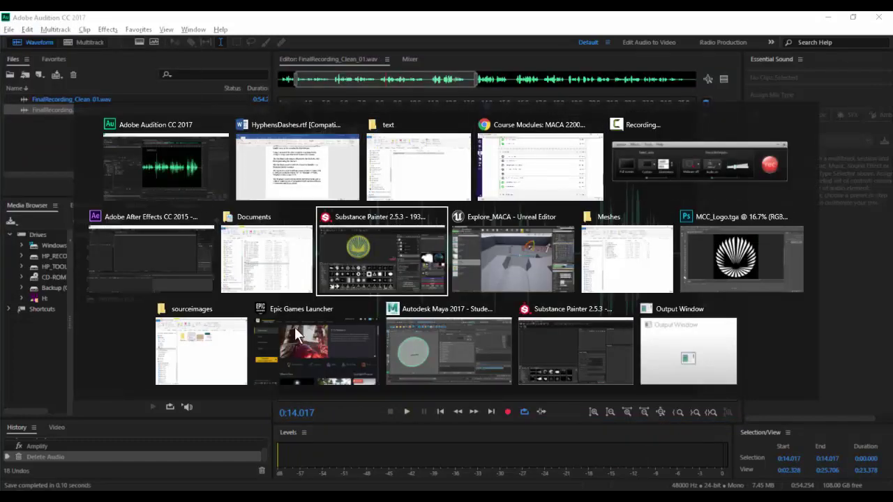
click(118, 237)
double_click(80, 178)
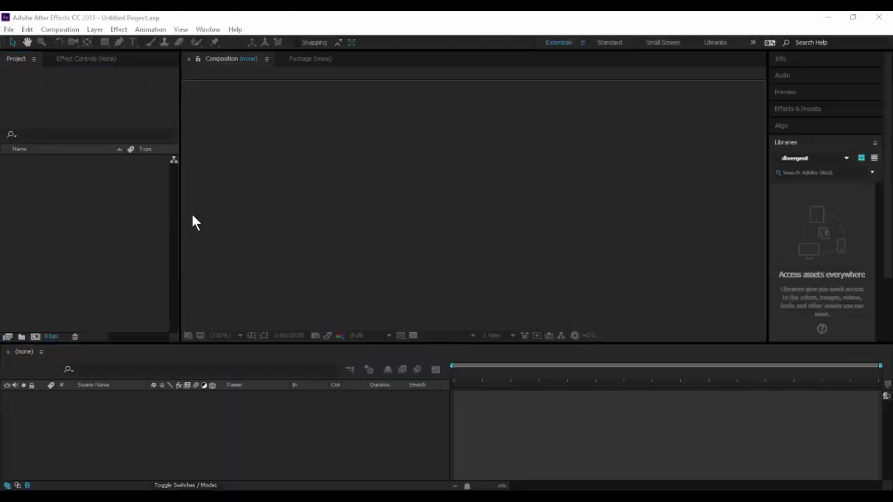
key(super+e)
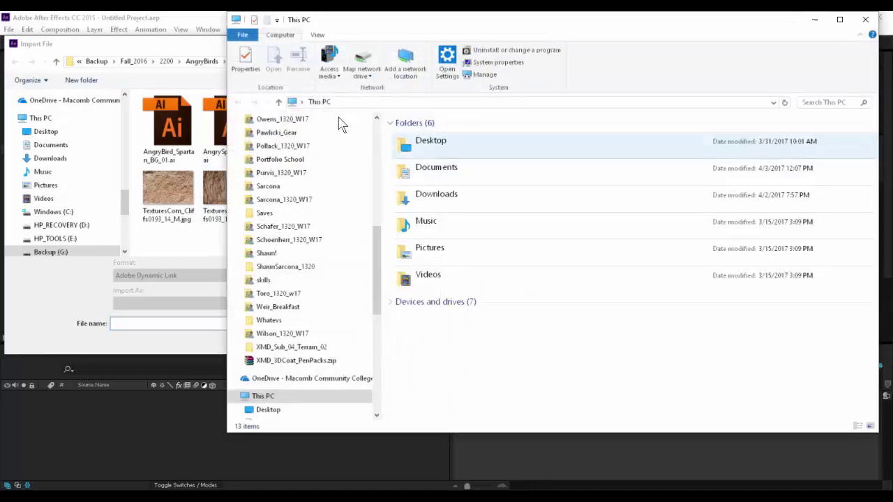
Step: Look for FinalRecording_Clean_01.wav in the Documents folder
double_click(439, 174)
scroll(441, 230, down, 10)
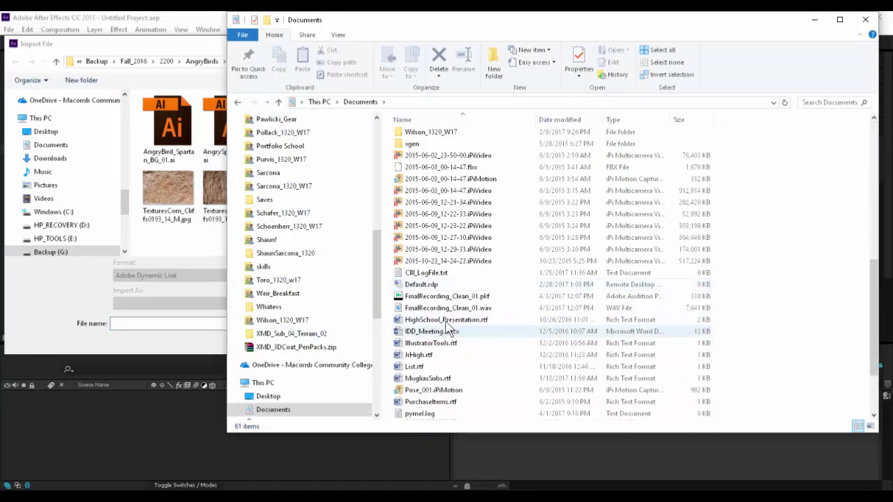
click(445, 310)
click(370, 199)
scroll(371, 152, up, 5)
click(429, 309)
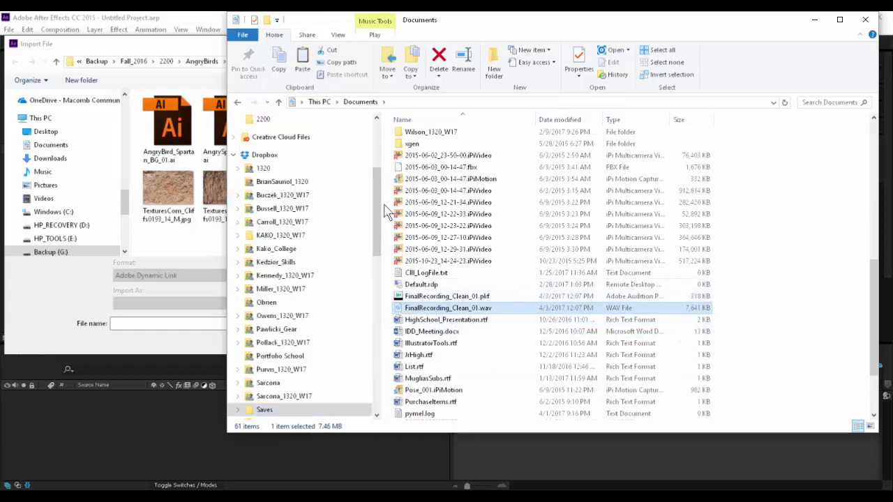
scroll(380, 147, up, 4)
Step: Navigate Desktop > PDrive > Sarcona_2200_W17 > Sarcona_HyphensDashes > audio
click(300, 154)
click(292, 141)
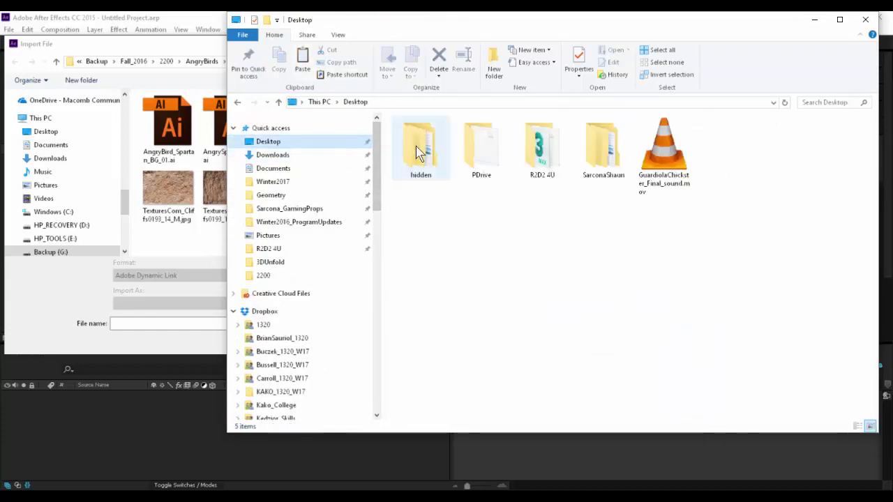
double_click(470, 159)
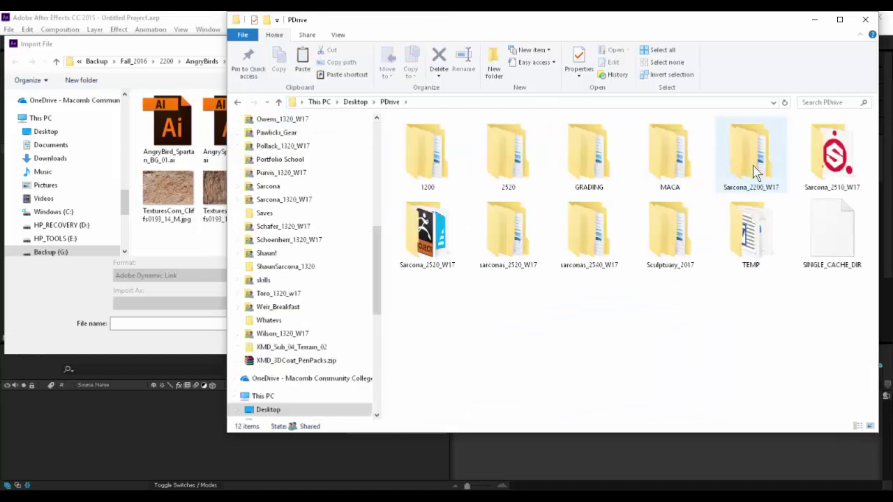
double_click(749, 154)
double_click(493, 148)
click(441, 143)
double_click(441, 143)
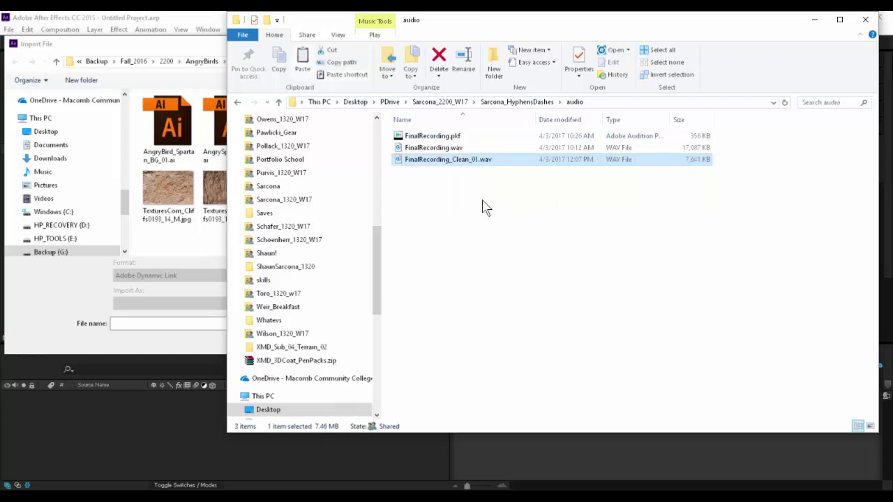
Step: Import FinalRecording_Clean_01.wav from Desktop > PDrive > Sarcona_2200_W17 > Sarcona_HyphensDashes > audio
click(134, 61)
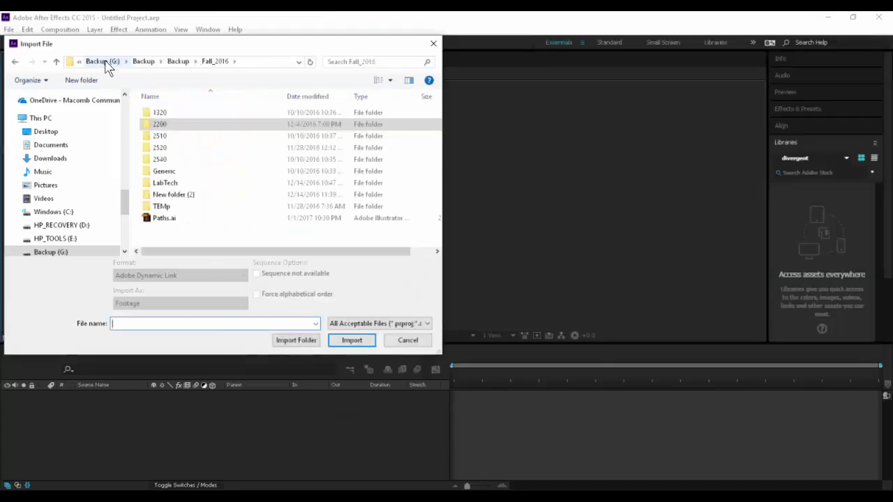
click(54, 134)
double_click(224, 136)
double_click(224, 160)
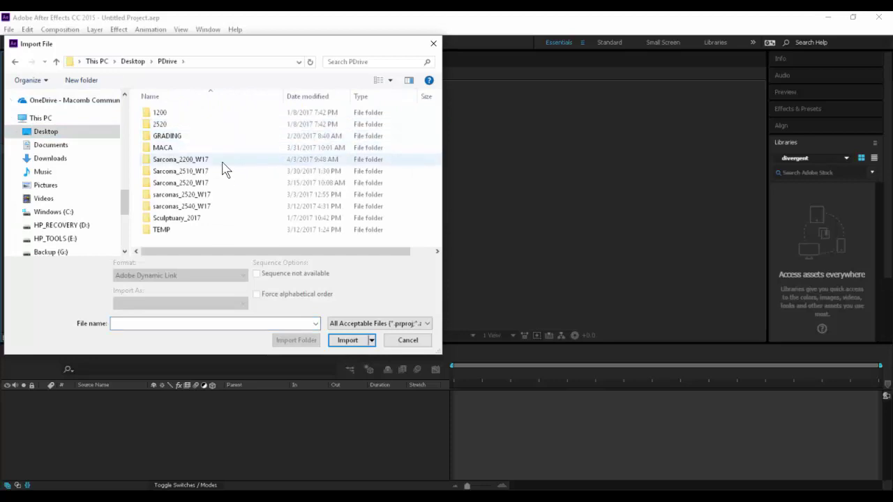
double_click(194, 124)
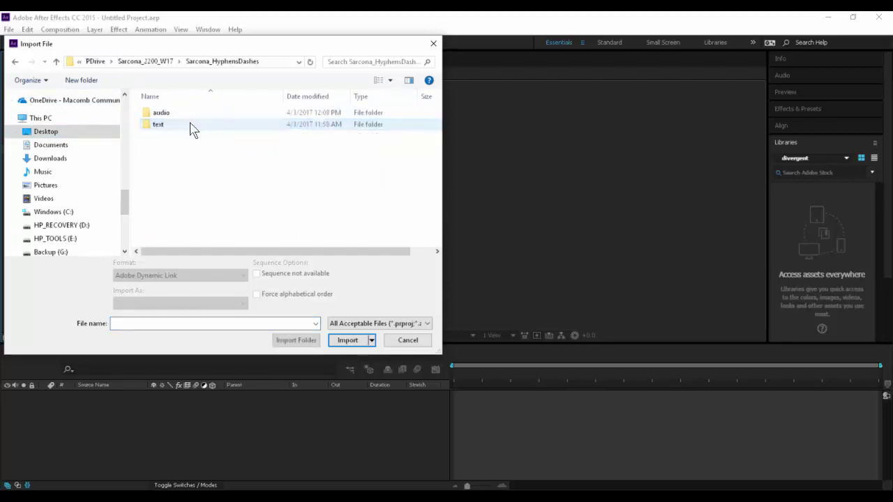
double_click(186, 116)
double_click(188, 126)
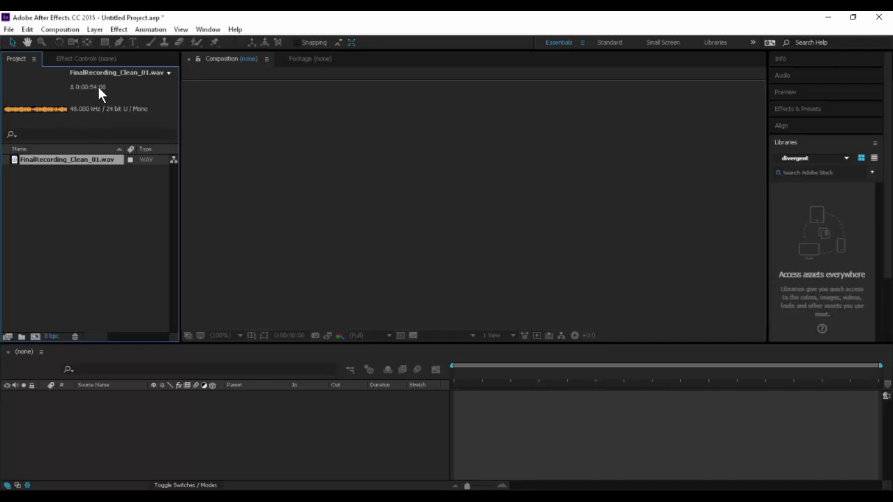
Step: Create Comp 1 with duration 900, add FinalRecording_Clean_01.wav as a layer, and enlarge the timeline
click(49, 29)
click(49, 42)
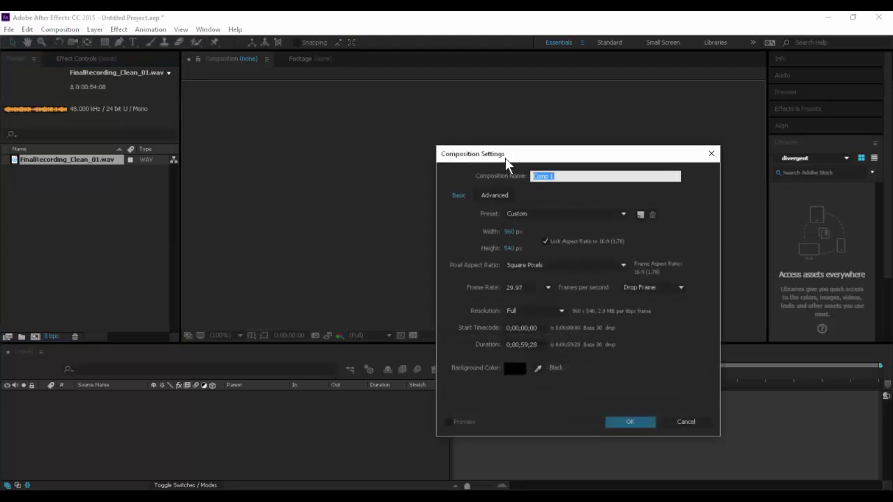
drag(494, 154, 339, 99)
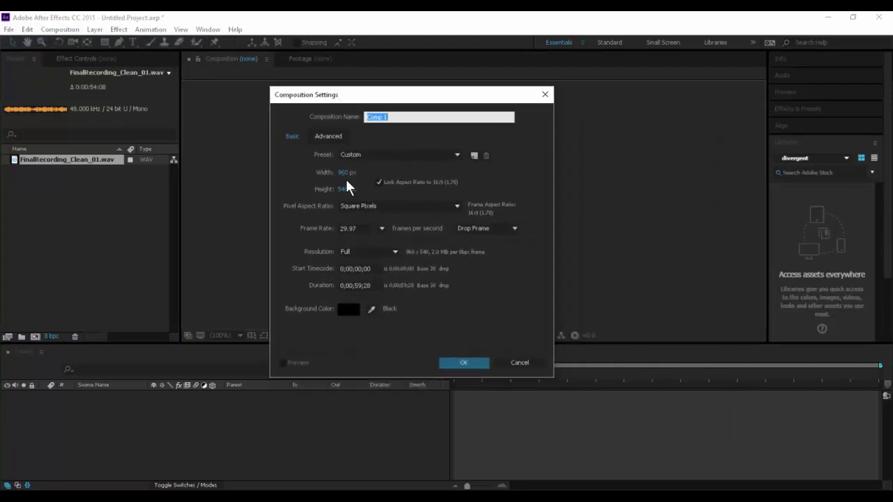
click(373, 285)
text(9000)
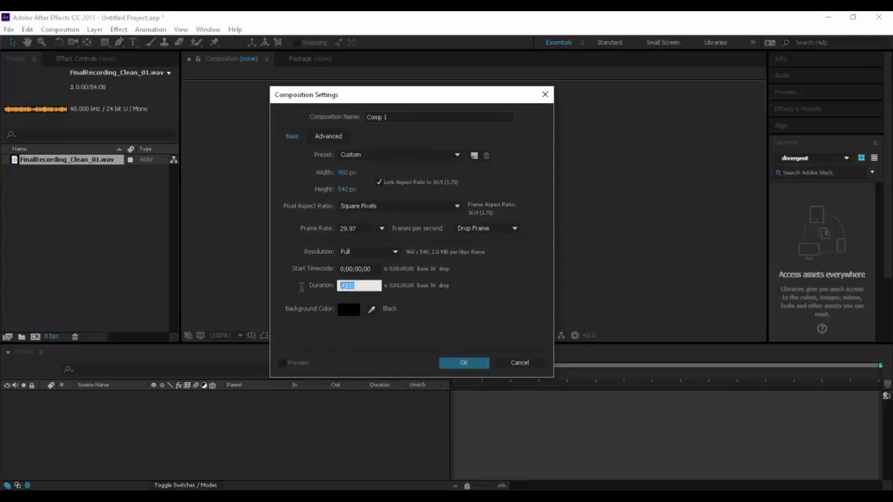
click(463, 363)
drag(30, 171, 87, 418)
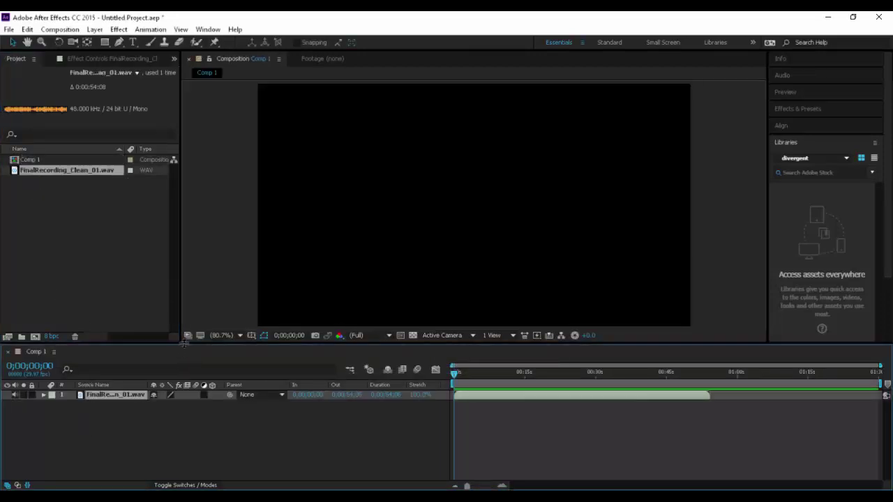
drag(185, 347, 193, 301)
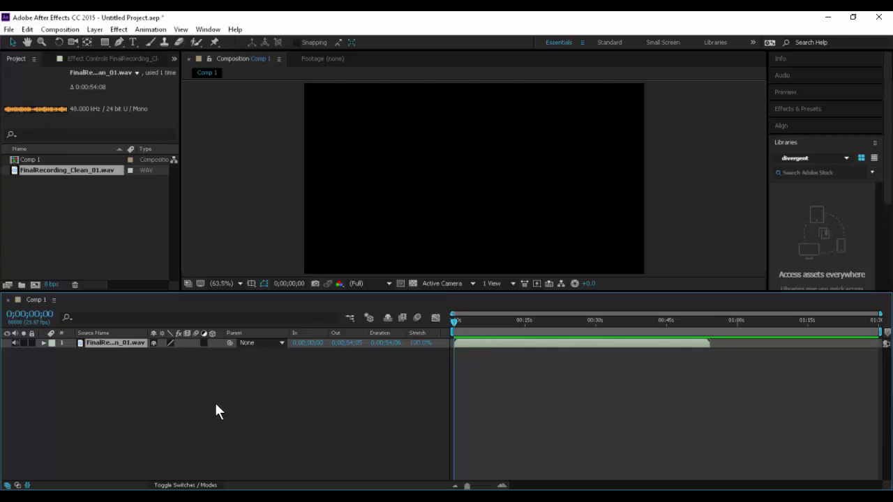
Step: Reveal the narration layer's waveform, check Audition briefly, and zoom the timeline to 40 seconds
key(l)
key(l)
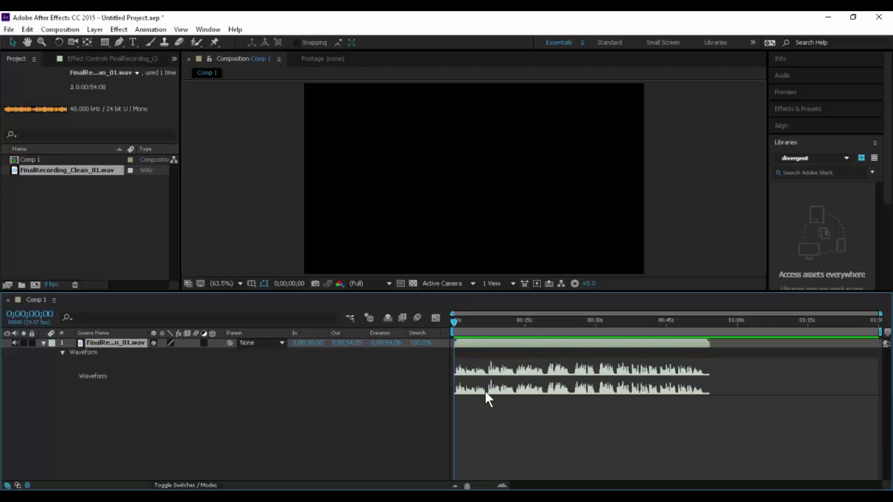
key(alt+Tab)
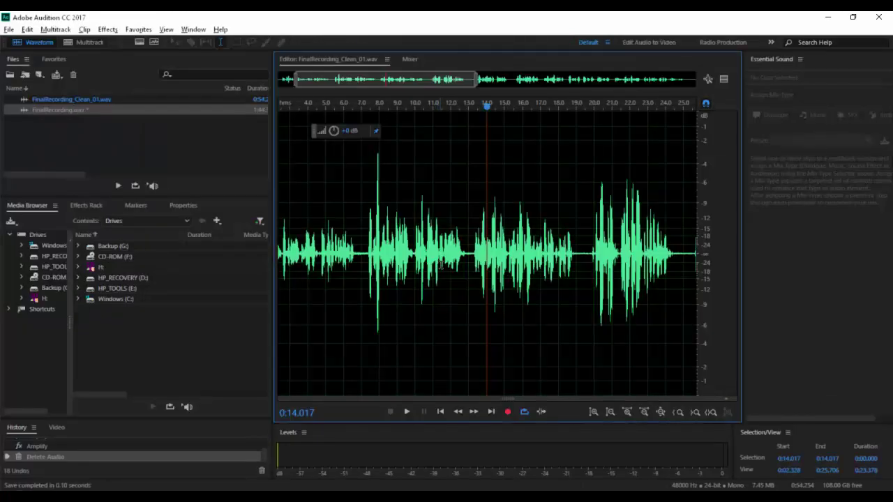
key(alt+Tab)
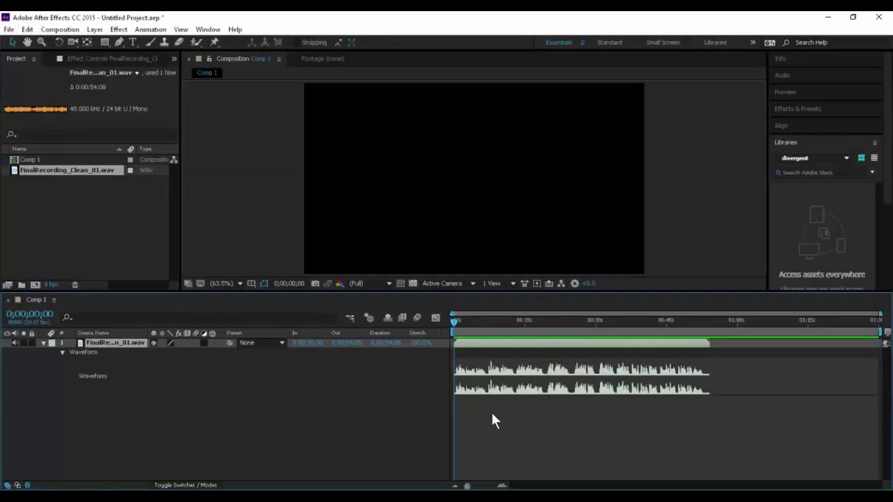
key(alt+Tab)
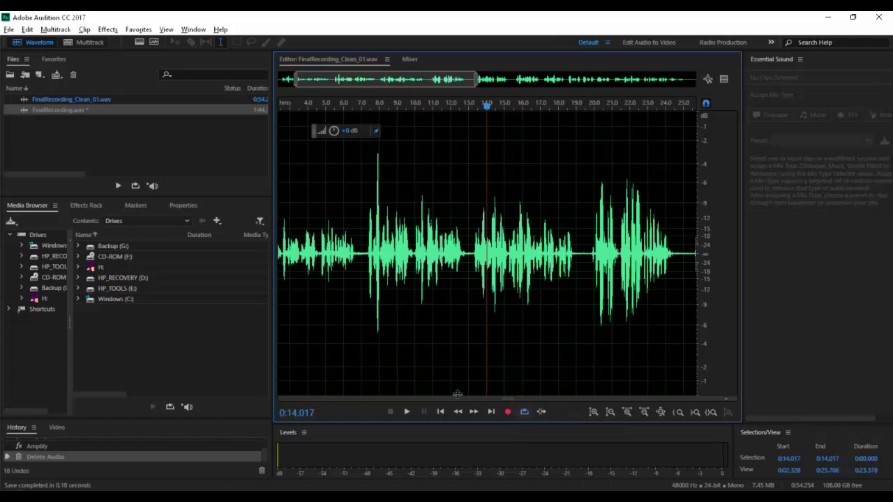
key(alt+Tab)
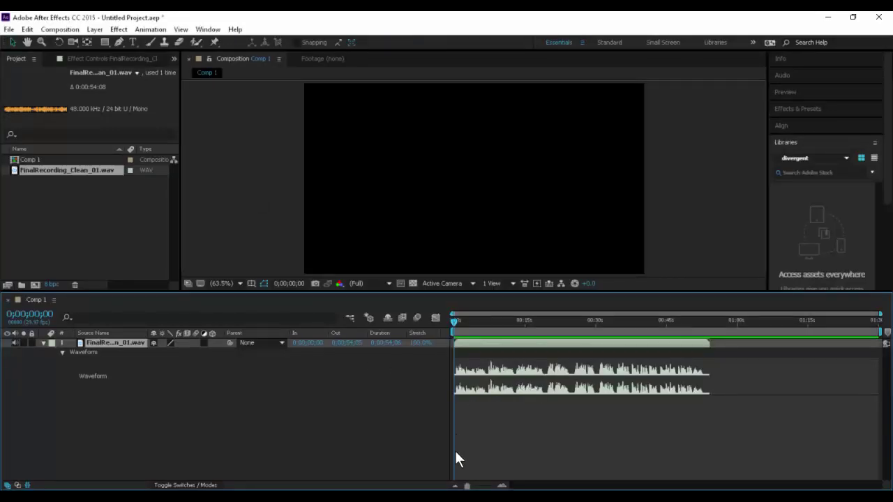
drag(466, 486, 481, 486)
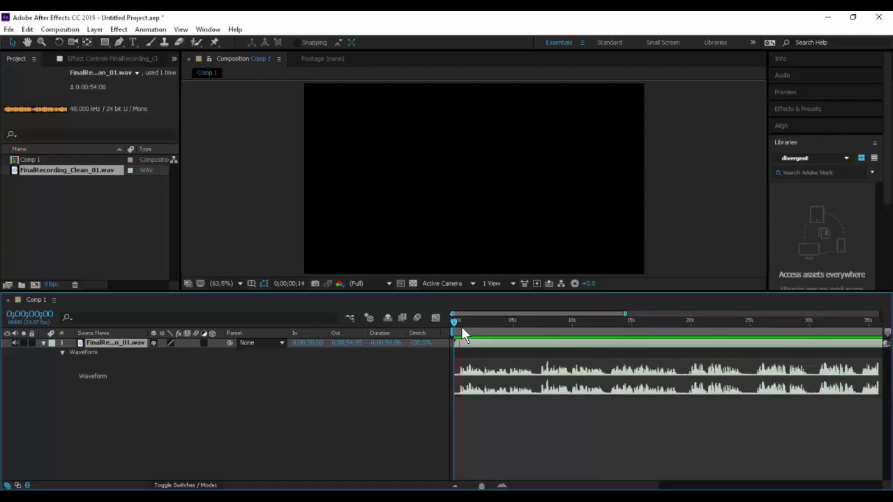
Step: Preview the narration and set the current time to 0;00;06;29
key(space)
click(522, 323)
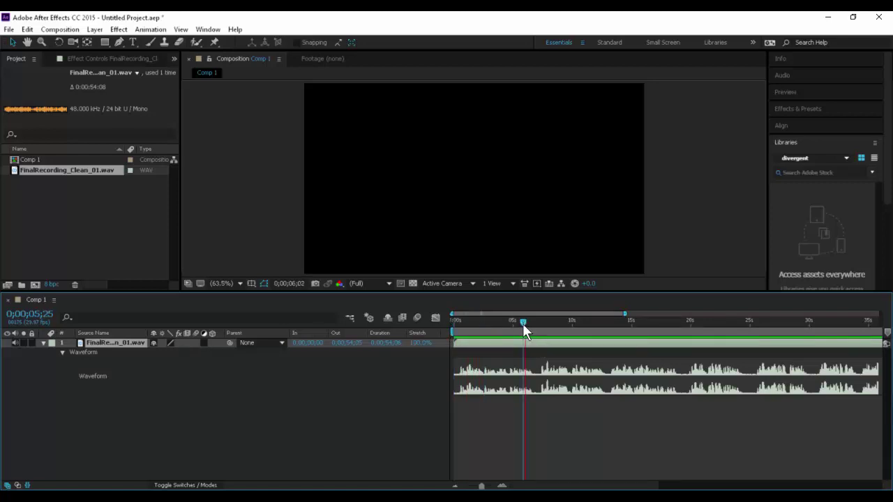
key(space)
key(space)
click(535, 329)
click(537, 326)
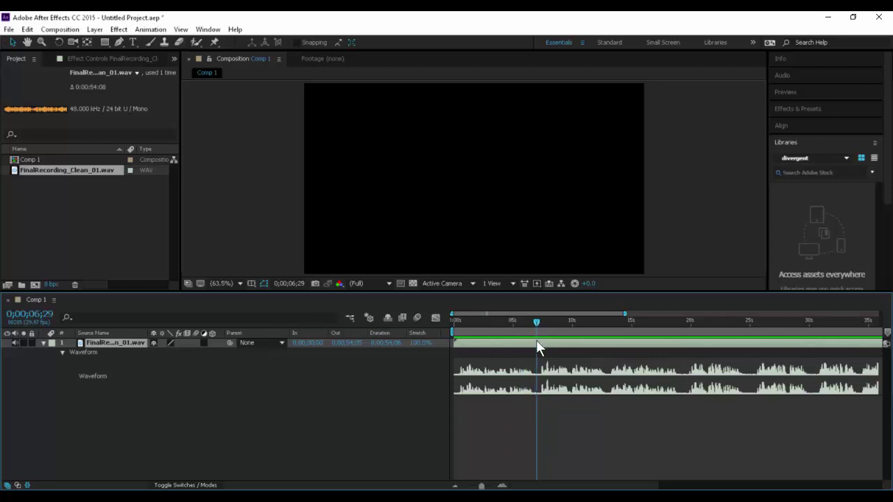
Step: Reselect the narration layer and split it at the playhead with Edit > Split Layer
click(27, 29)
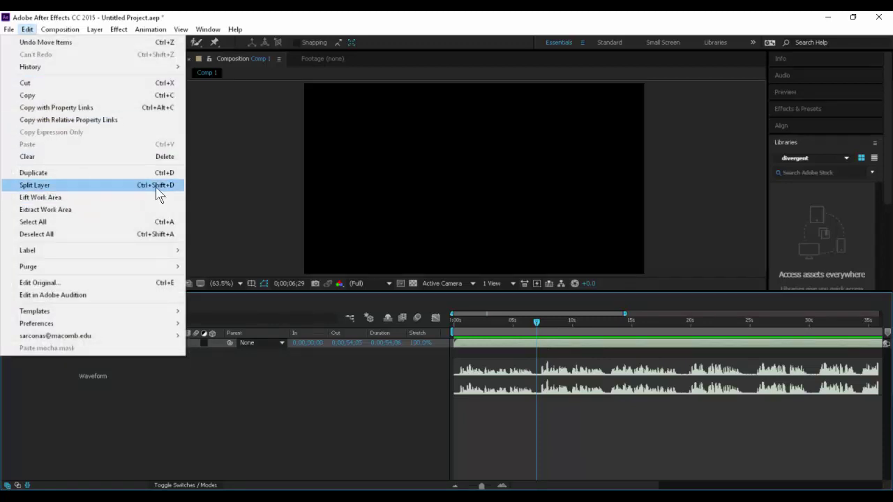
click(364, 283)
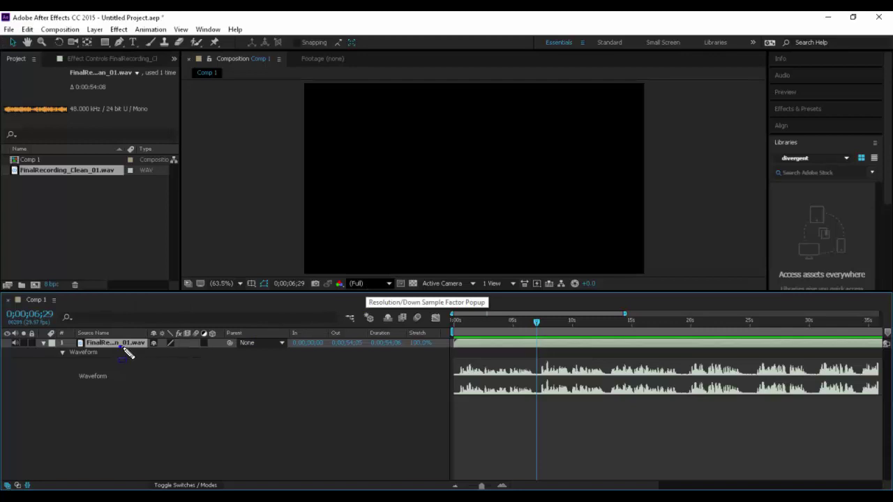
drag(185, 408, 306, 386)
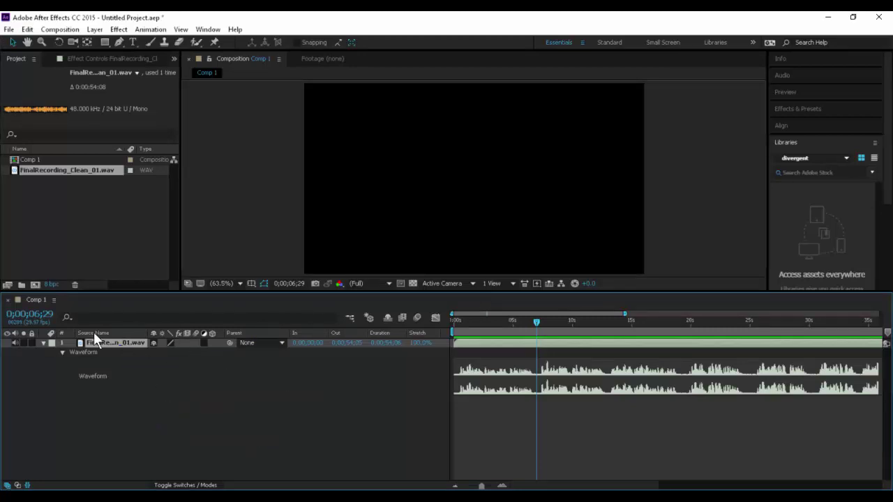
click(27, 30)
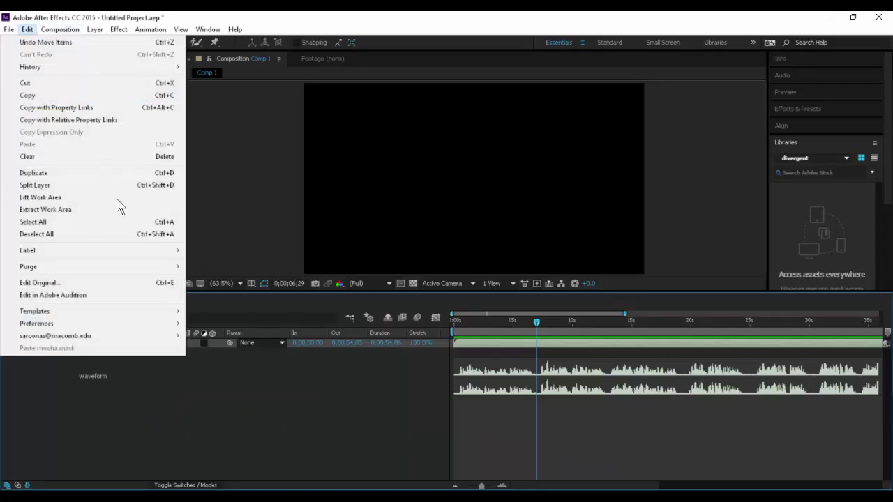
click(114, 186)
Step: Rename the opening narration layer to 01_HyphenIntro
click(130, 353)
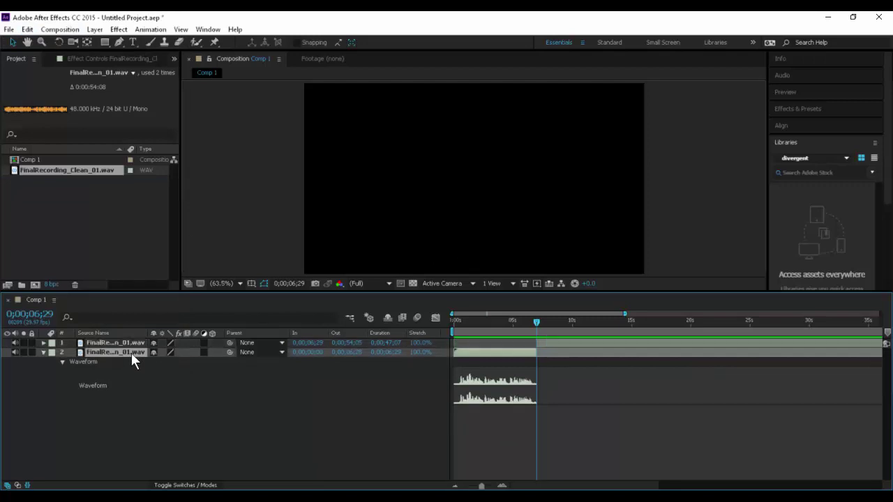
key(Return)
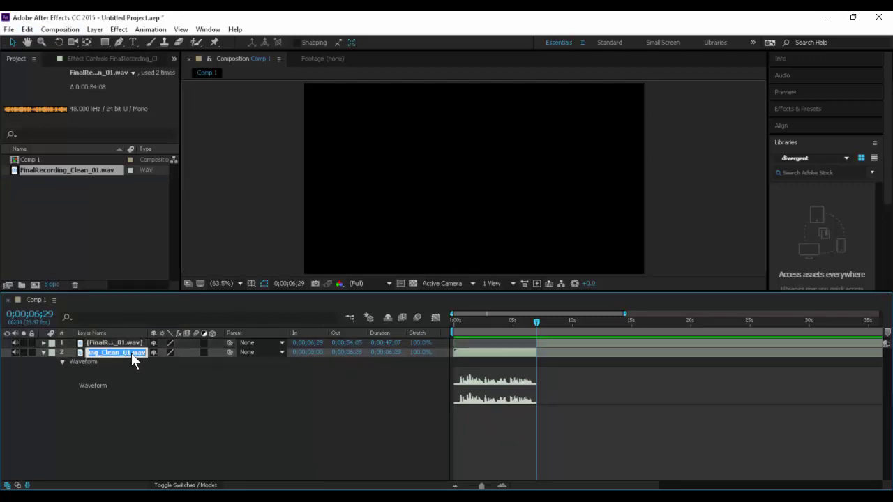
text(01_HyphenIntro)
key(Return)
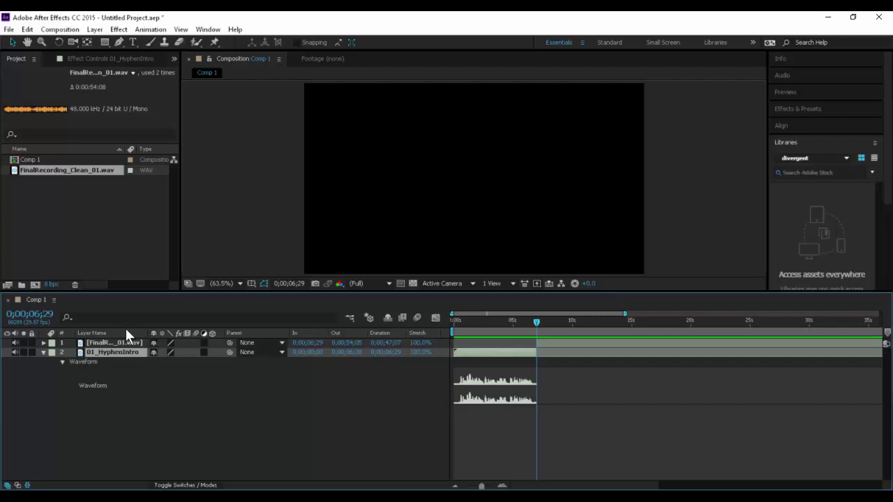
Step: Preview the remaining FinalRecording layer and split it at 0;00;12;29
click(126, 340)
key(l)
key(l)
key(KP_Decimal)
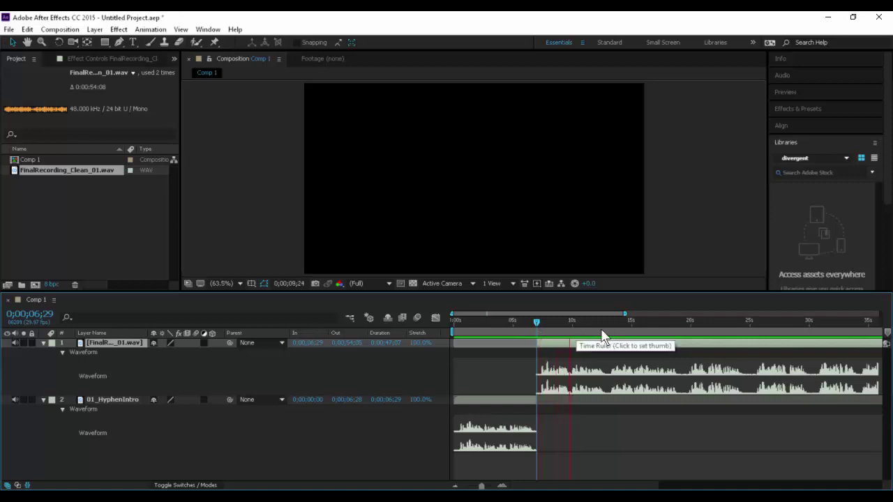
key(space)
click(608, 325)
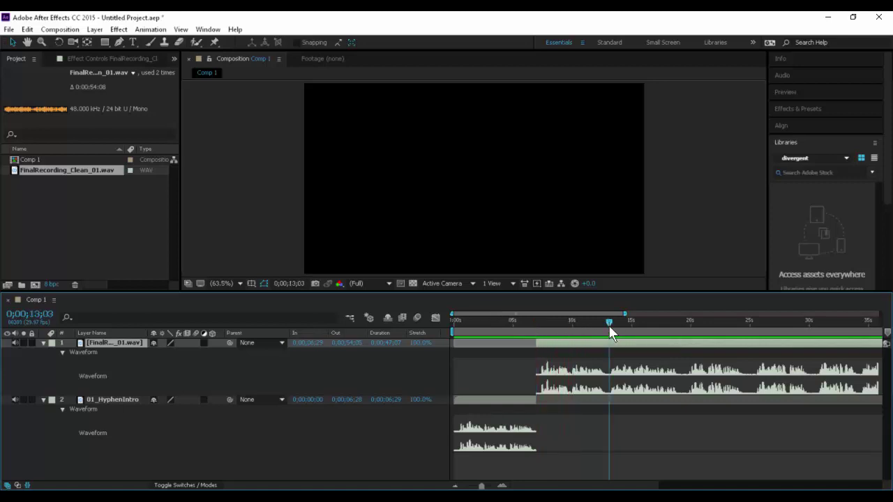
click(607, 327)
right_click(595, 340)
click(27, 30)
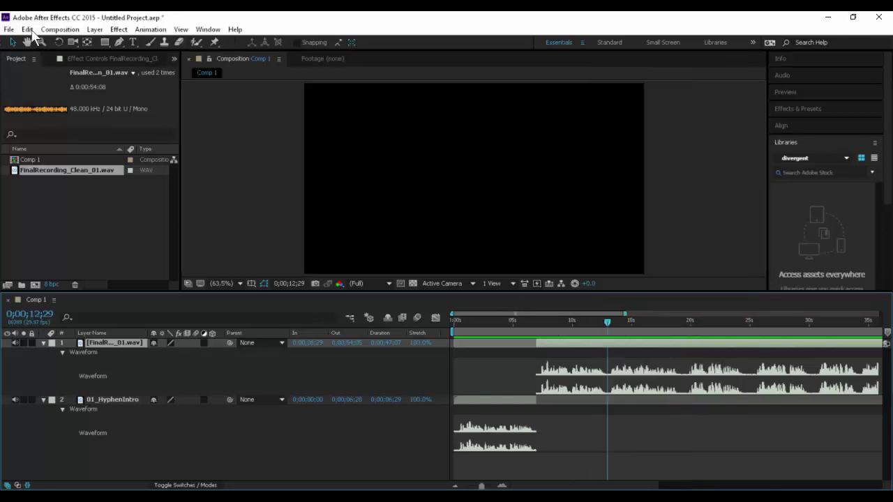
click(35, 185)
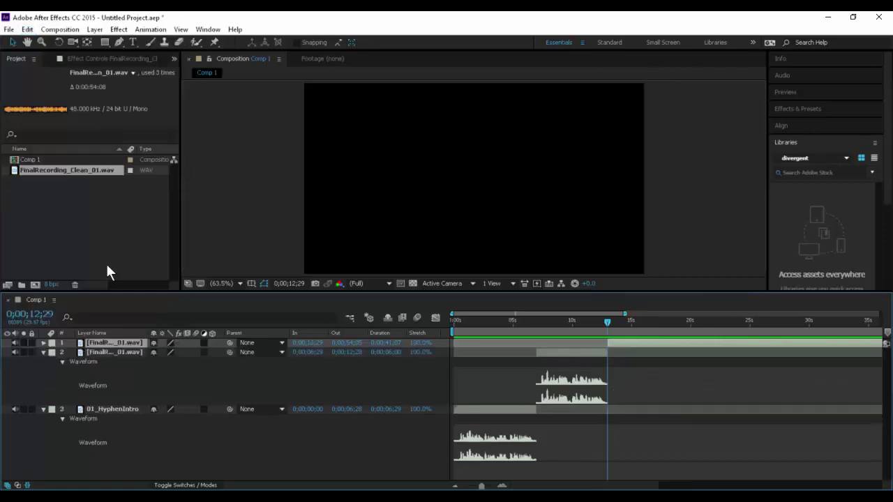
Step: Name the new middle section layer 02_HorizontalLines
key(Return)
text(02_Horizo)
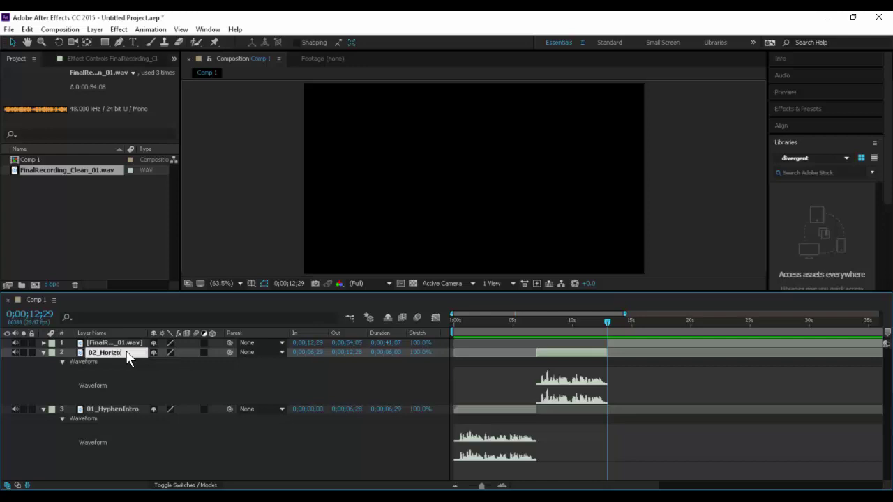
text(ntalLines)
key(Return)
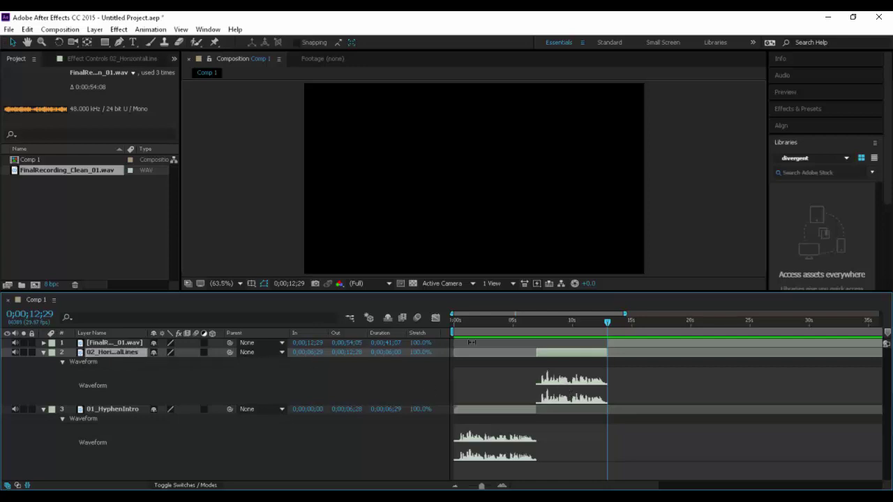
click(107, 343)
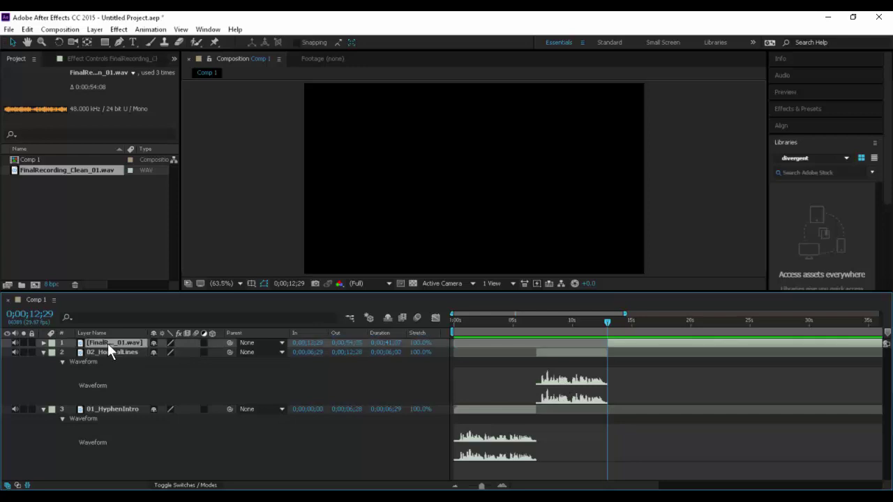
key(l)
key(l)
drag(607, 331, 720, 339)
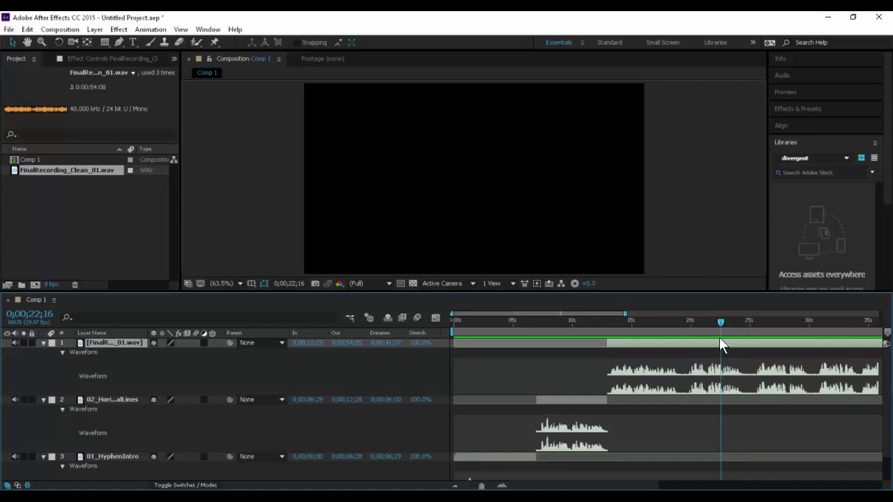
scroll(464, 408, down, 1)
mouse_move(478, 428)
mouse_down()
mouse_move(554, 428)
mouse_move(481, 431)
mouse_up()
drag(486, 321, 535, 328)
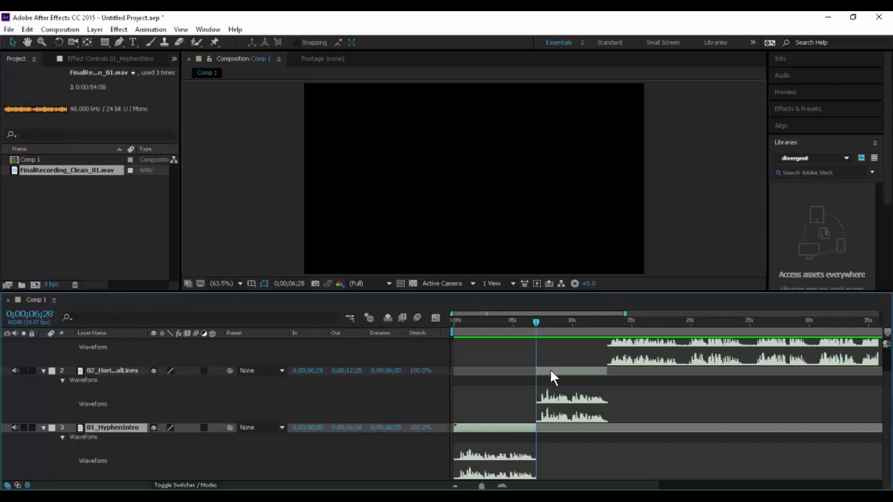
mouse_move(551, 376)
mouse_down()
mouse_move(576, 378)
mouse_move(550, 373)
mouse_up()
key(bracketleft)
scroll(659, 363, up, 1)
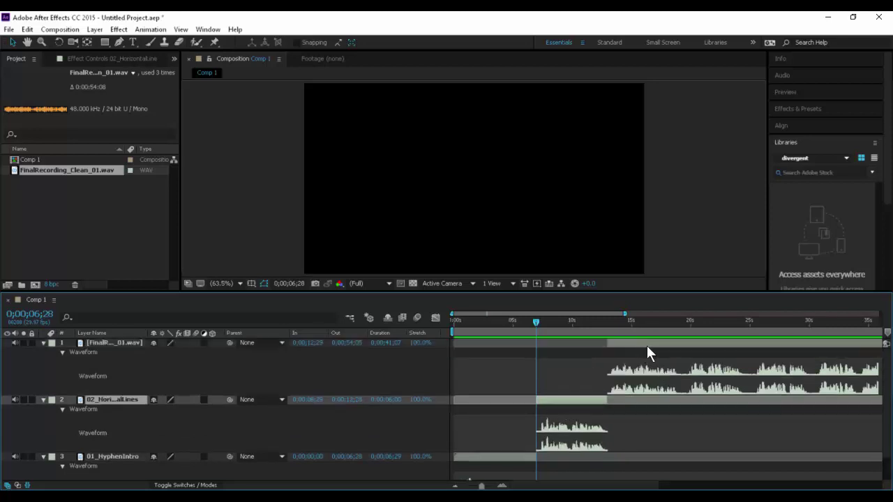
key(ctrl+z)
scroll(690, 373, down, 1)
click(572, 321)
drag(568, 319, 536, 322)
key(ctrl+shift+z)
drag(544, 368, 547, 370)
click(511, 361)
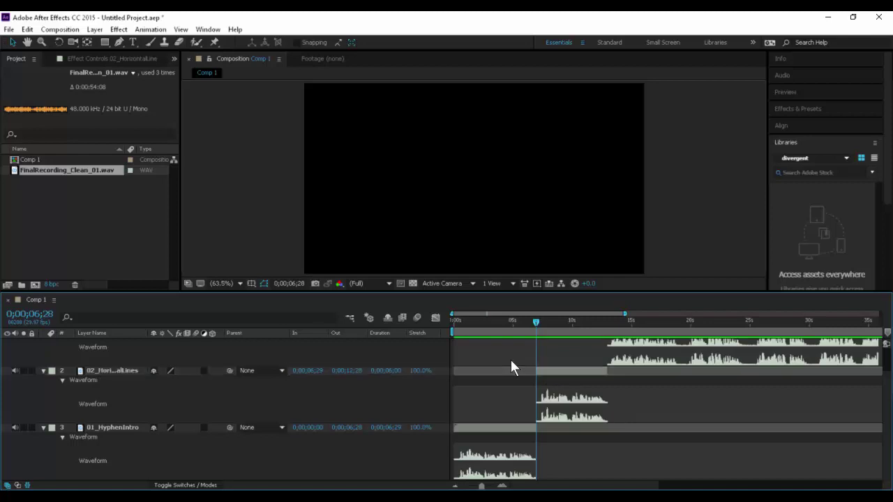
scroll(509, 359, up, 2)
drag(655, 328, 680, 328)
Step: Split the remaining FinalRecording layer at 0;00;19;04 with Edit > Split Layer
click(682, 344)
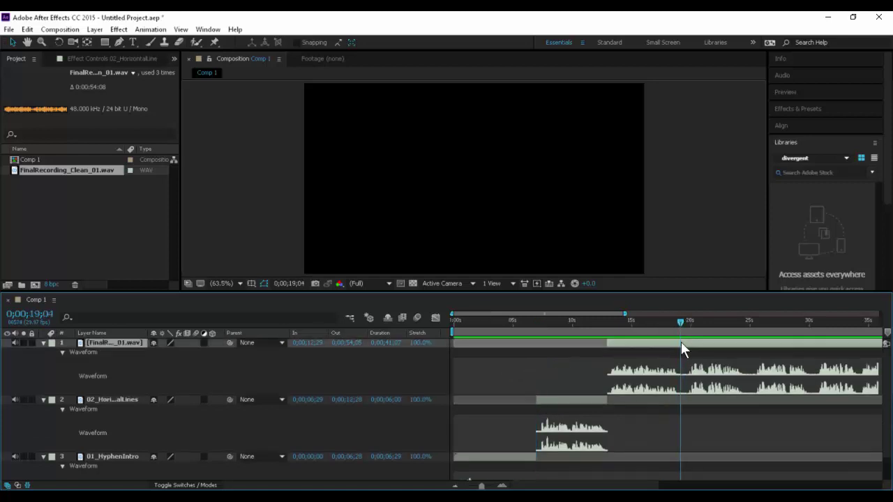
click(27, 30)
click(83, 185)
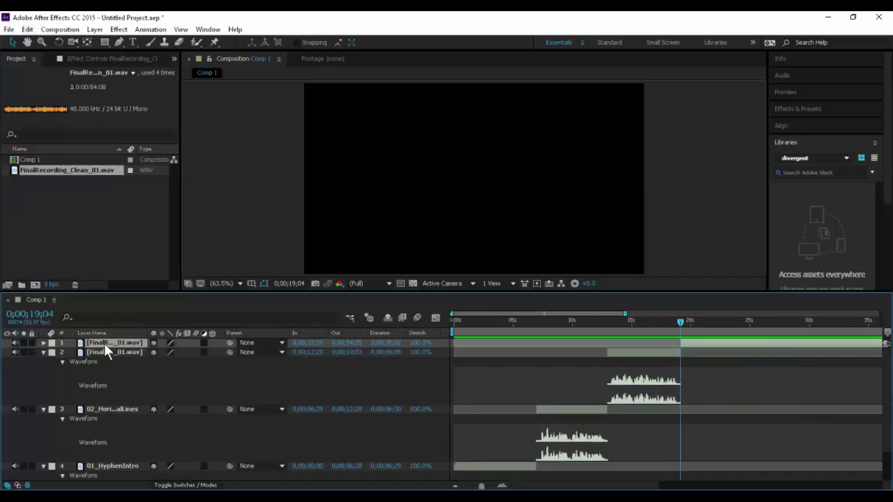
Step: Play back the new third section and name it 03_QuestionInsteadComma
click(105, 352)
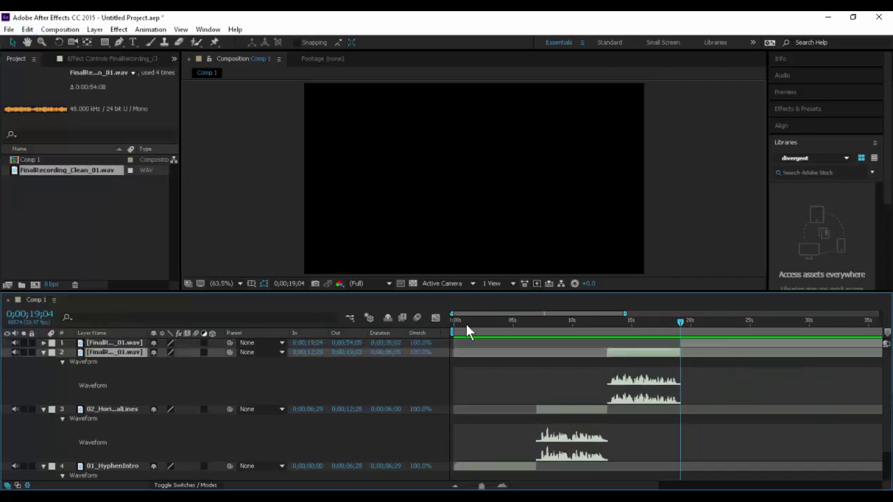
click(623, 323)
key(space)
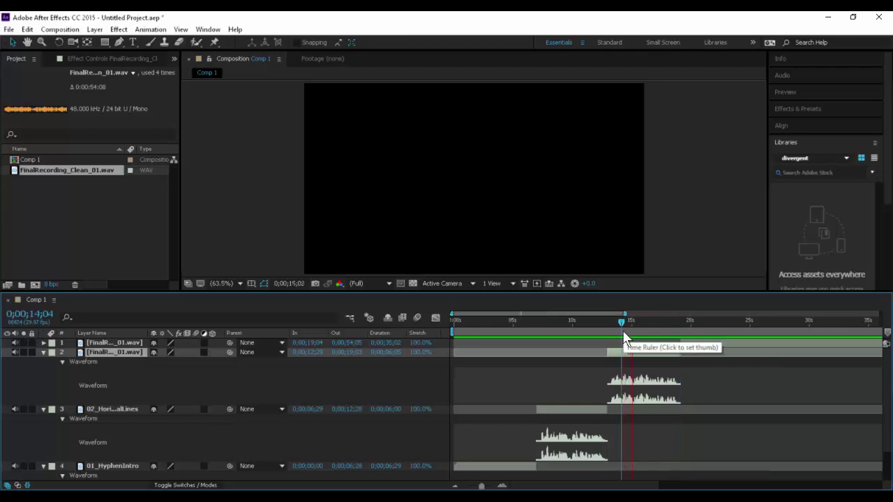
key(space)
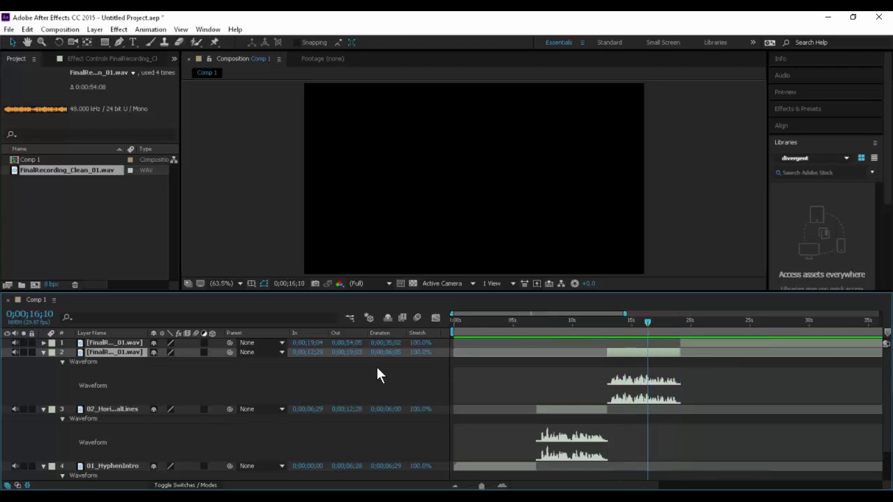
key(Return)
text(03_Question)
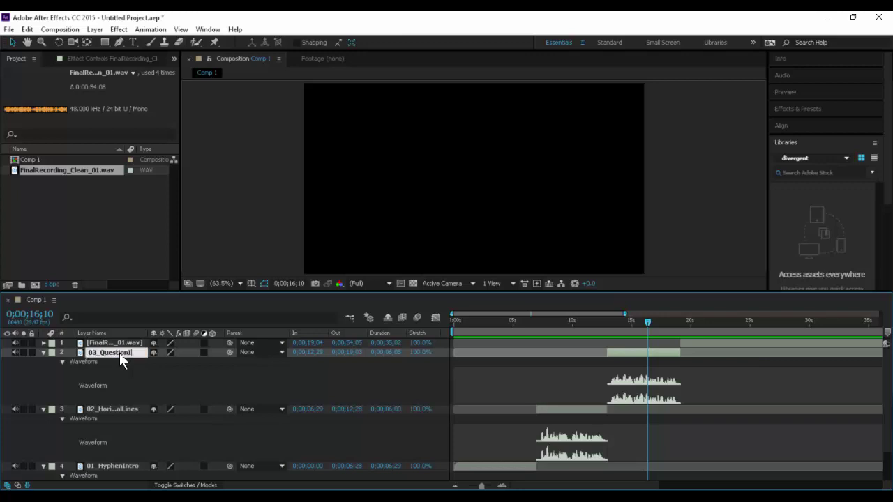
text(InsteadComma)
key(Return)
drag(659, 319, 580, 332)
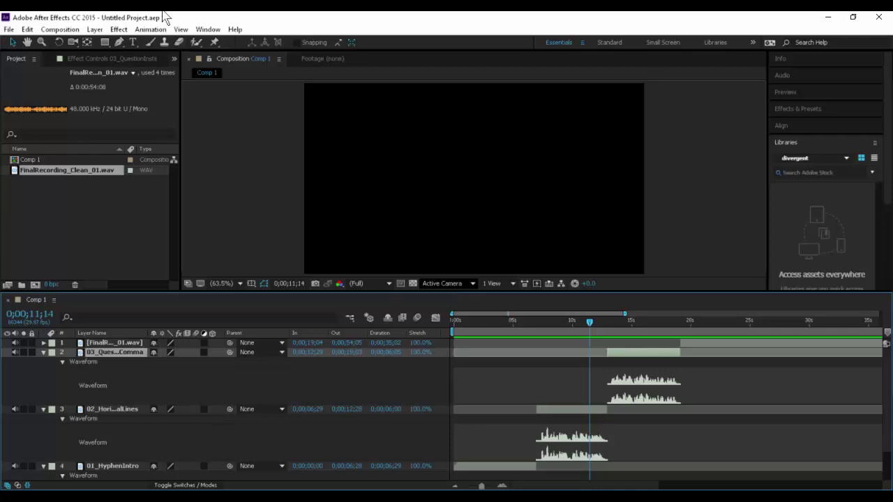
Step: Save the project as Sarcona_Hyphens_01.aep in the Sarcona_HyphensDashes folder
key(ctrl+s)
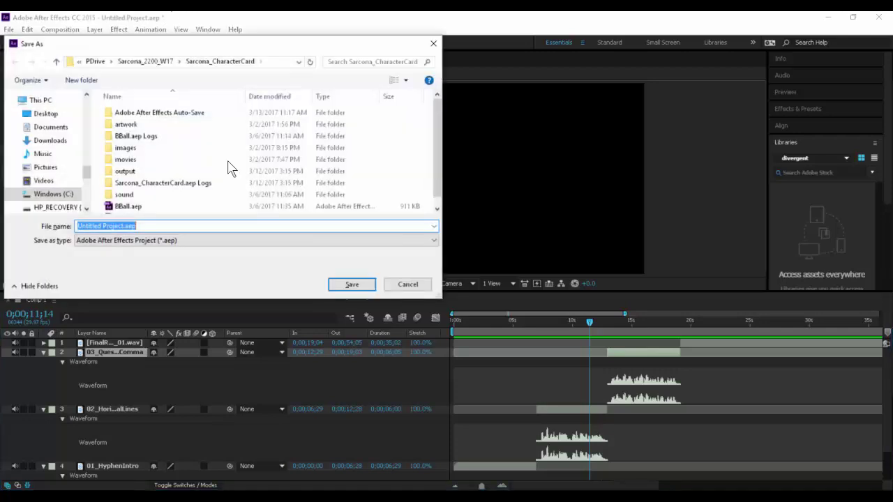
click(150, 61)
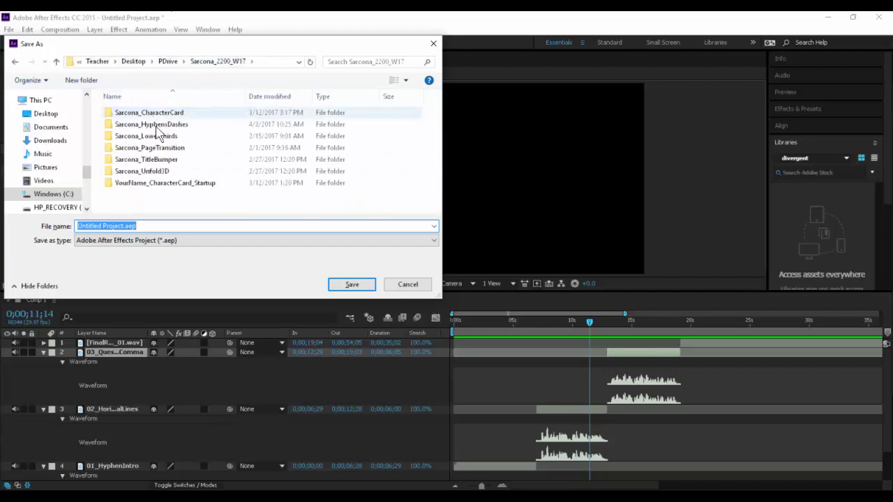
click(161, 126)
double_click(140, 126)
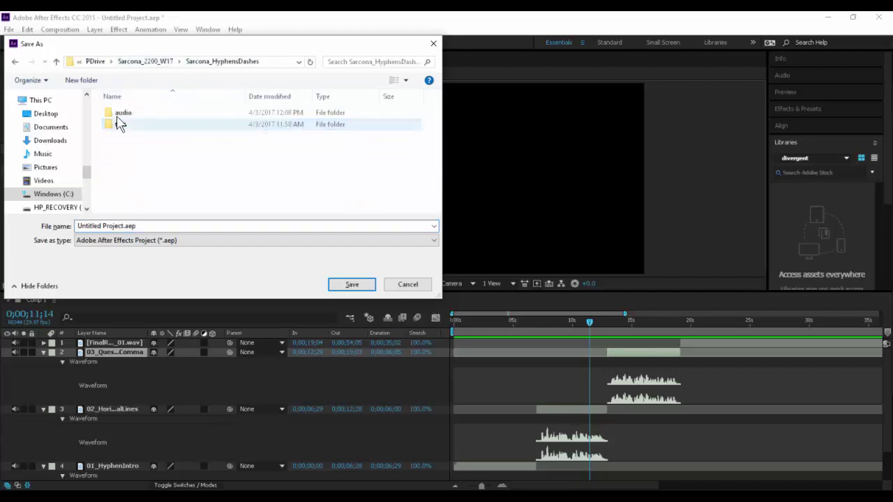
click(159, 224)
text(Sar)
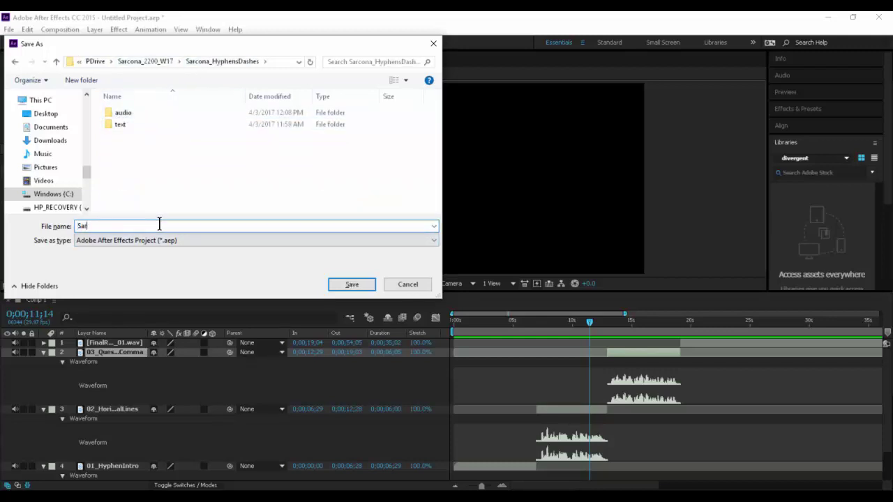
text(cona_Hyphens_01)
key(Return)
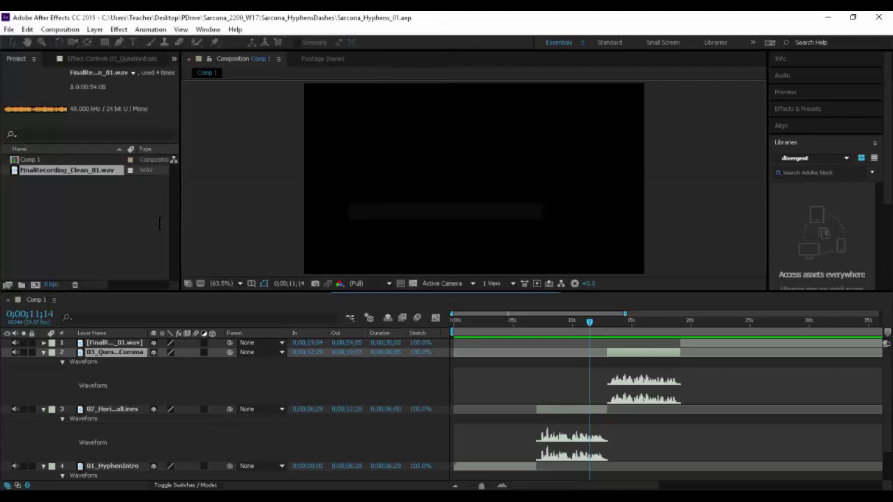